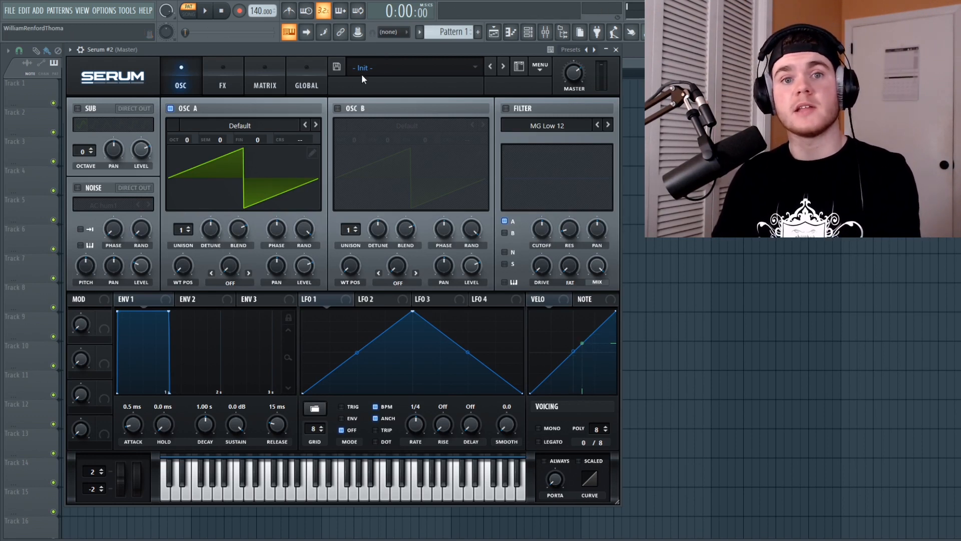
- Enable oscillator B and raise its fine tuning in stages to 100 cents against oscillator A
{"action": "left_click", "coordinate": [338, 108]}
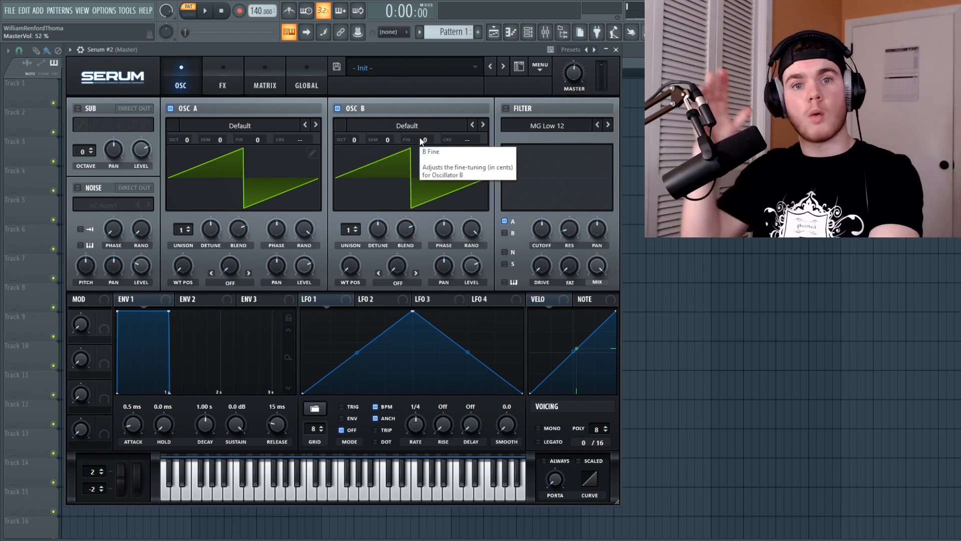
{"action": "left_click_drag", "start_coordinate": [419, 138], "coordinate": [422, 67]}
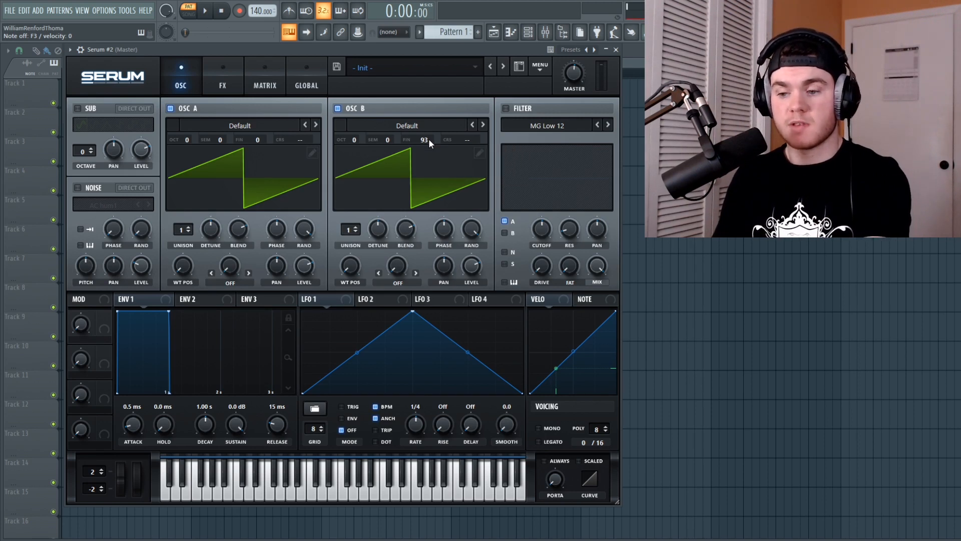
{"action": "left_click_drag", "start_coordinate": [429, 139], "coordinate": [432, 103]}
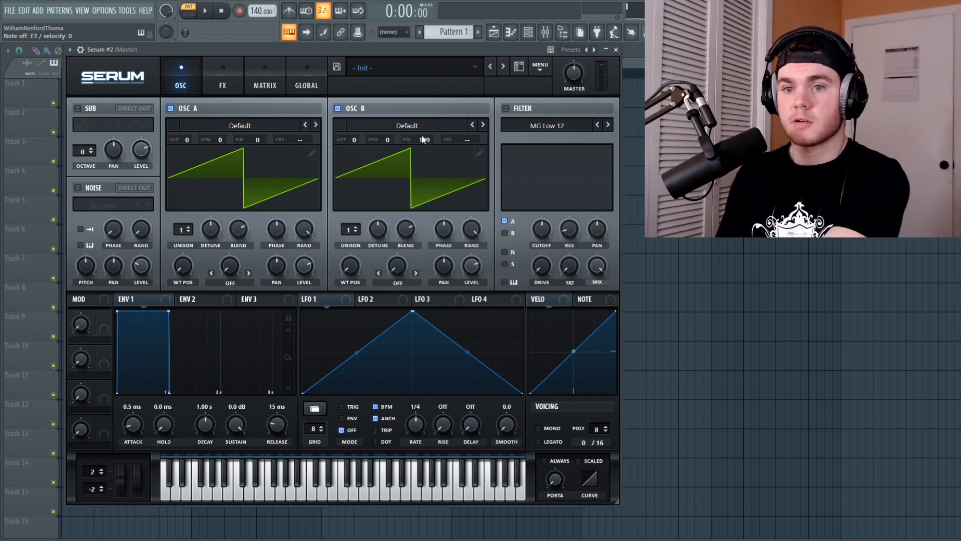
{"action": "left_click_drag", "start_coordinate": [429, 140], "coordinate": [431, 78]}
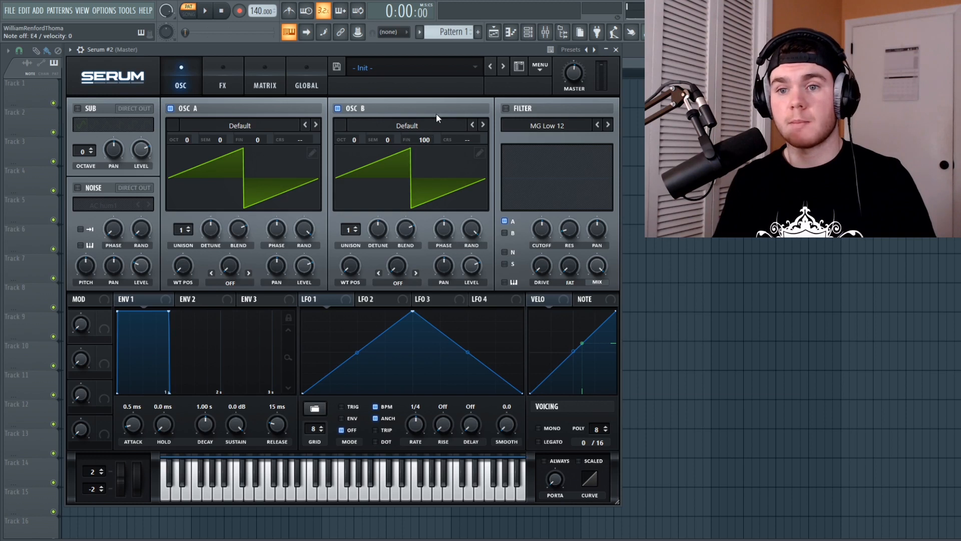
{"action": "mouse_move", "coordinate": [435, 139]}
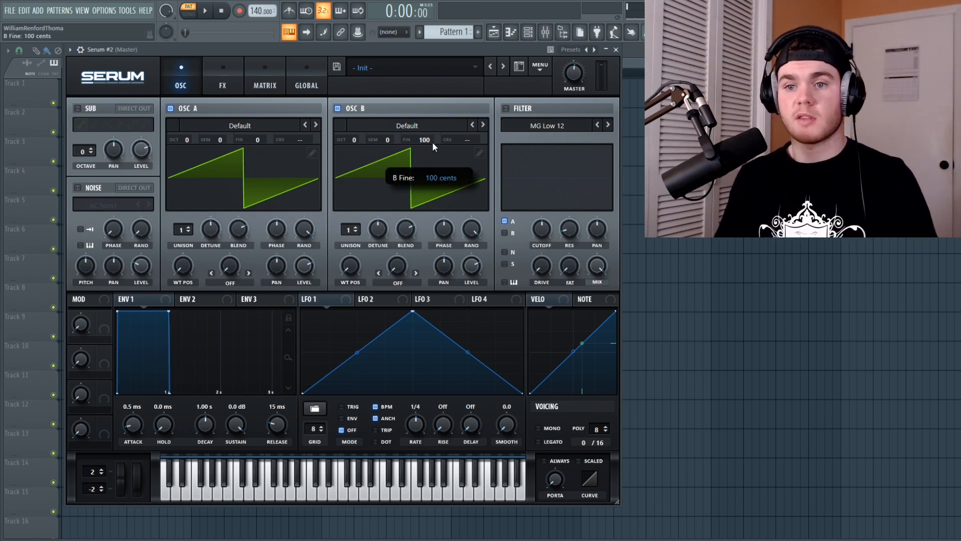
- Reset oscillator B's fine tuning to 0, try a +1 semitone offset, and return the semitone offset to 0
{"action": "left_click_drag", "start_coordinate": [432, 143], "coordinate": [423, 191]}
{"action": "left_click_drag", "start_coordinate": [392, 143], "coordinate": [393, 139]}
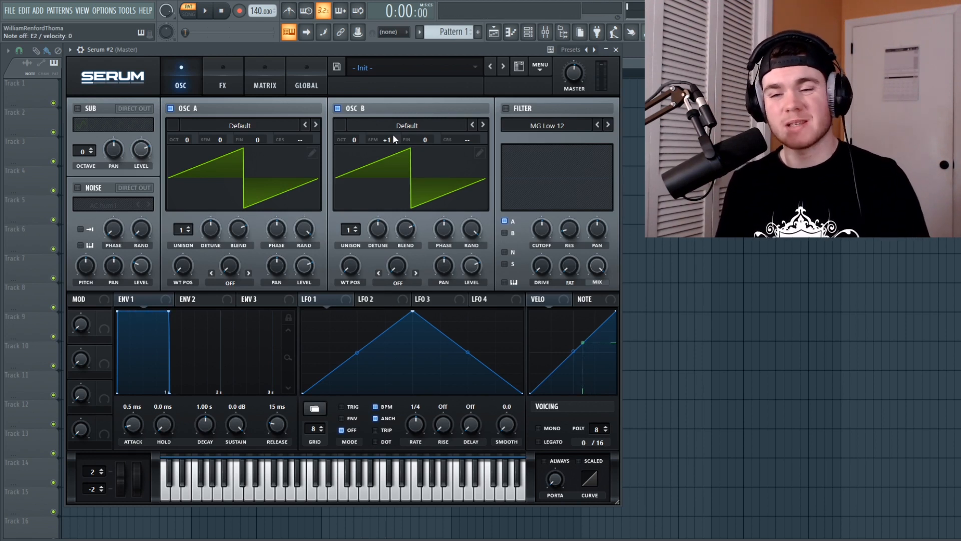
{"action": "left_click_drag", "start_coordinate": [389, 136], "coordinate": [390, 144]}
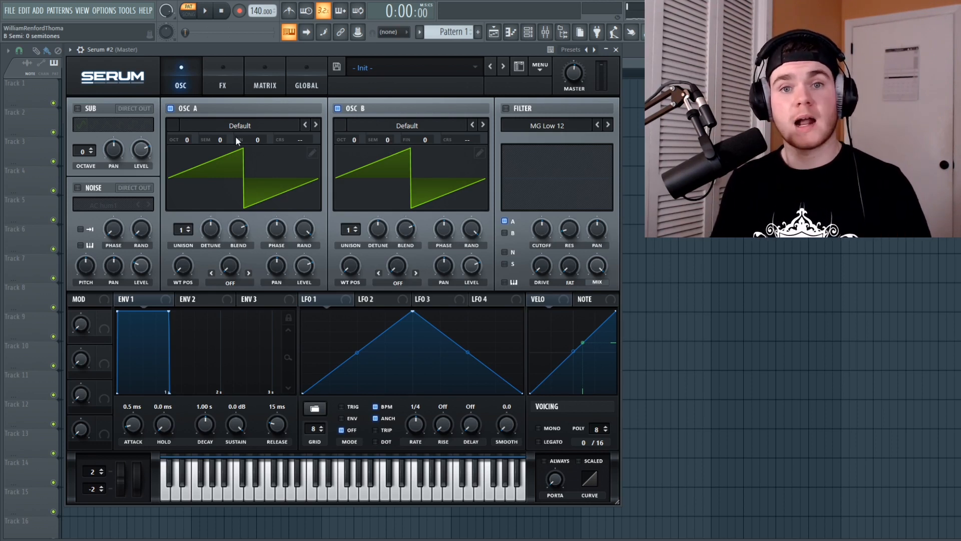
- Load the analog Basic Shapes wavetable into oscillator B and audition it alone by switching oscillator A off and back on
{"action": "left_click", "coordinate": [378, 123]}
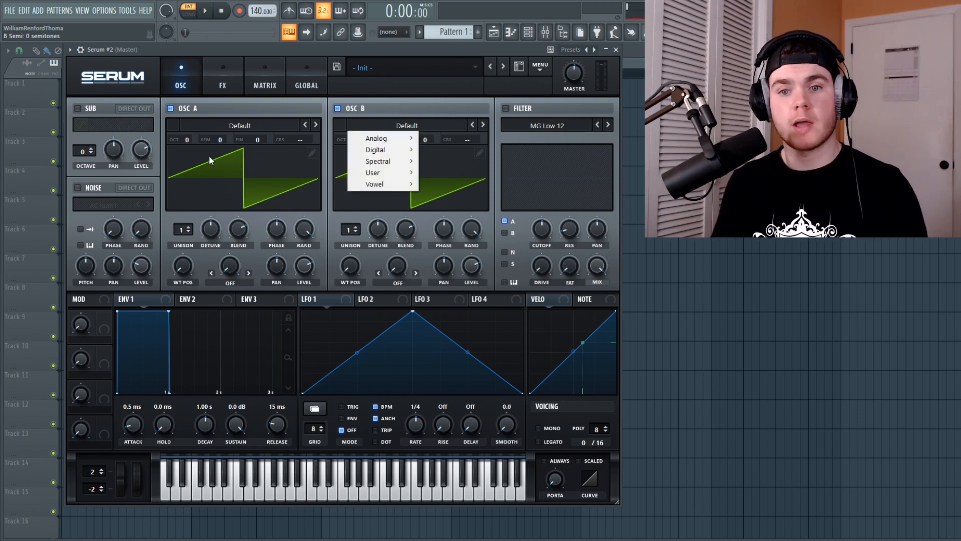
{"action": "mouse_move", "coordinate": [391, 144]}
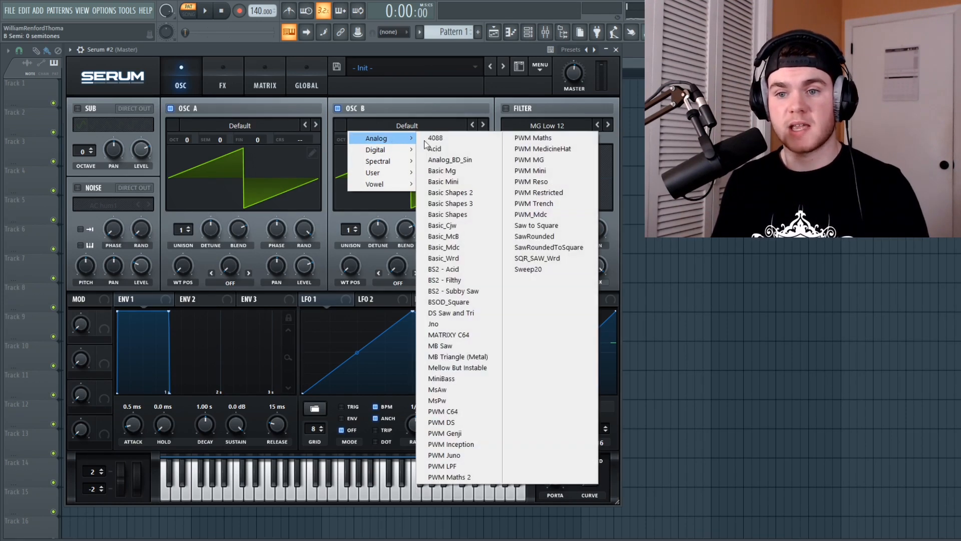
{"action": "left_click", "coordinate": [451, 210]}
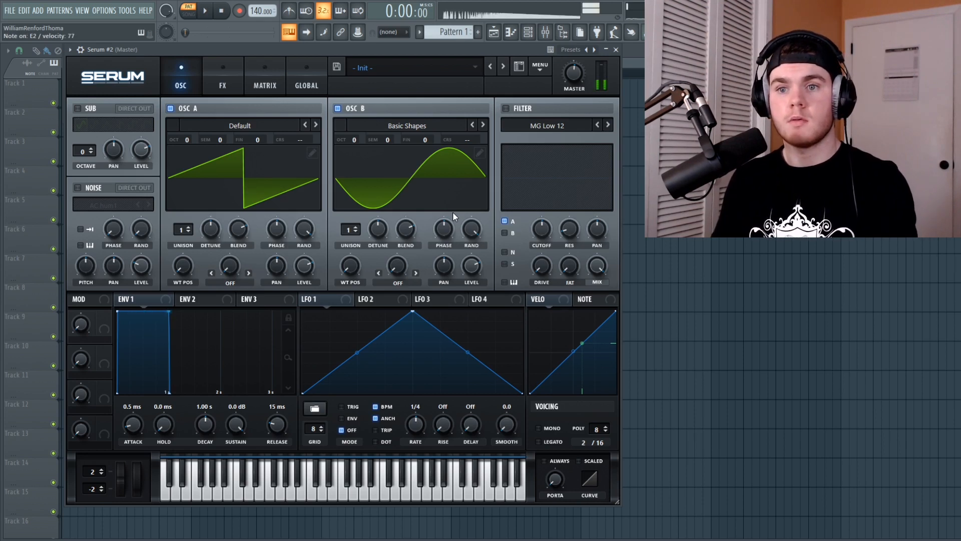
{"action": "left_click", "coordinate": [171, 108]}
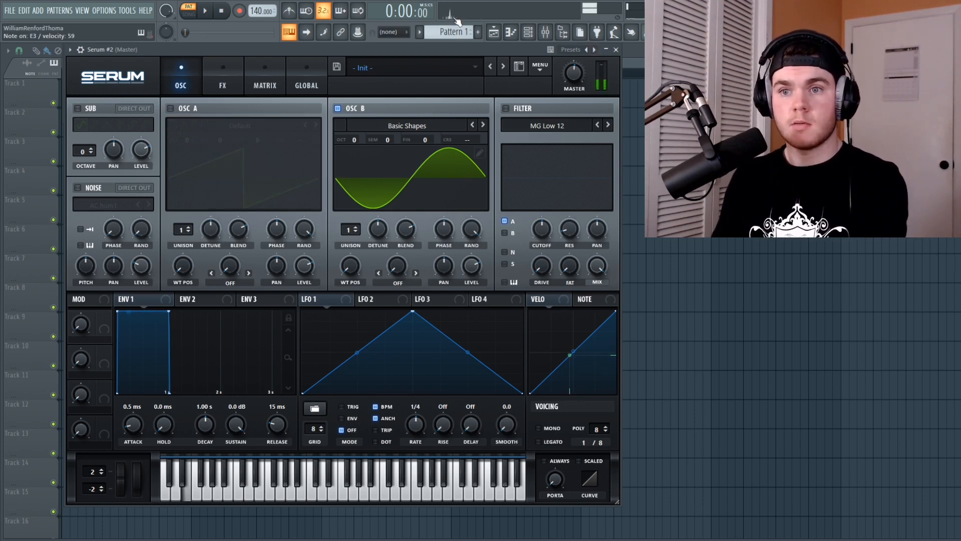
{"action": "left_click", "coordinate": [170, 108]}
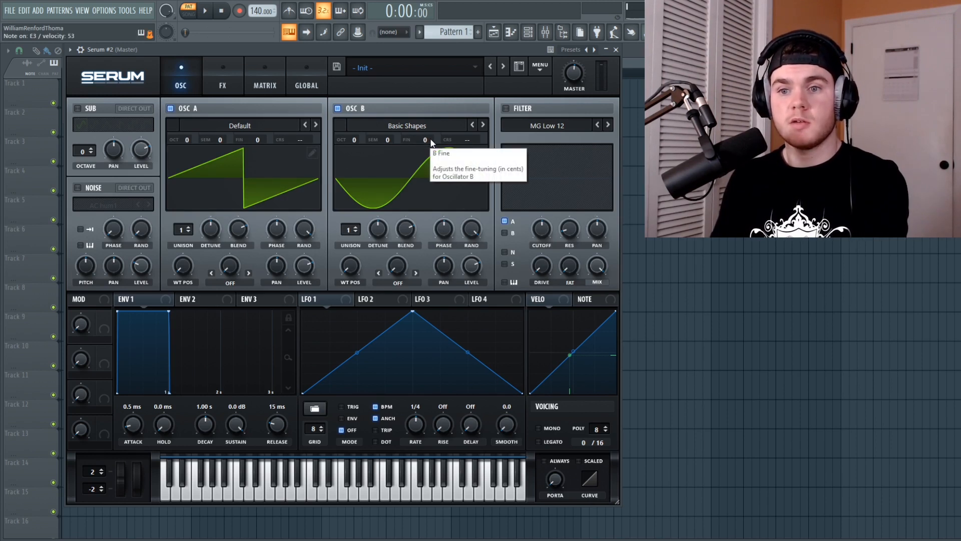
- Detune oscillator B's sine wave by 31 cents, and raise its fine tuning further to 100 cents
{"action": "left_click_drag", "start_coordinate": [430, 138], "coordinate": [432, 116]}
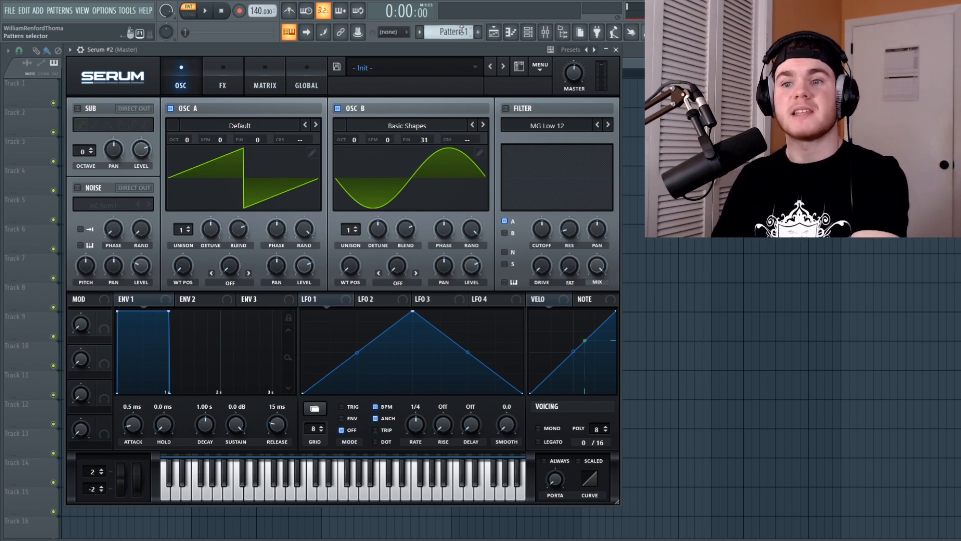
{"action": "left_click_drag", "start_coordinate": [431, 140], "coordinate": [435, 89]}
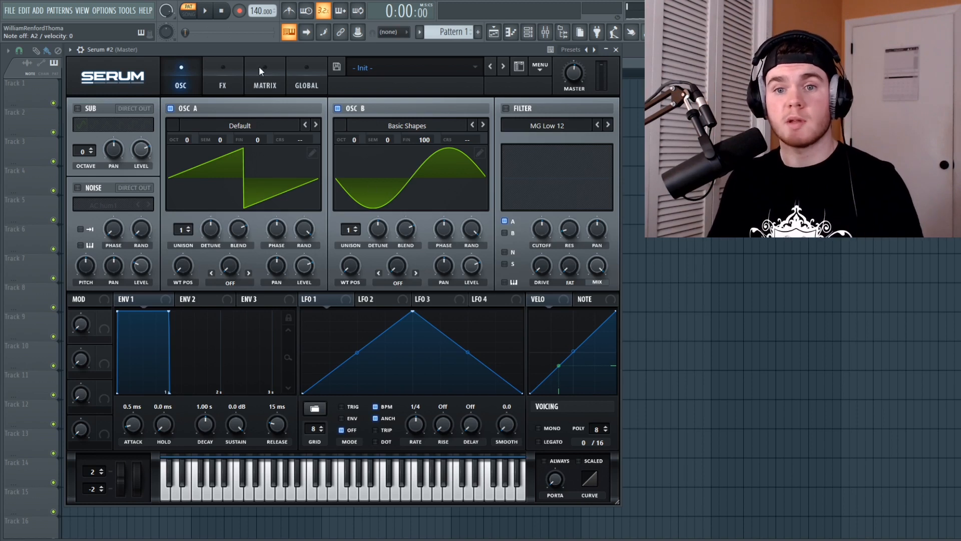
- Enable the Tube distortion effect, place it first in the effects chain, and raise its drive strongly
{"action": "left_click", "coordinate": [222, 69]}
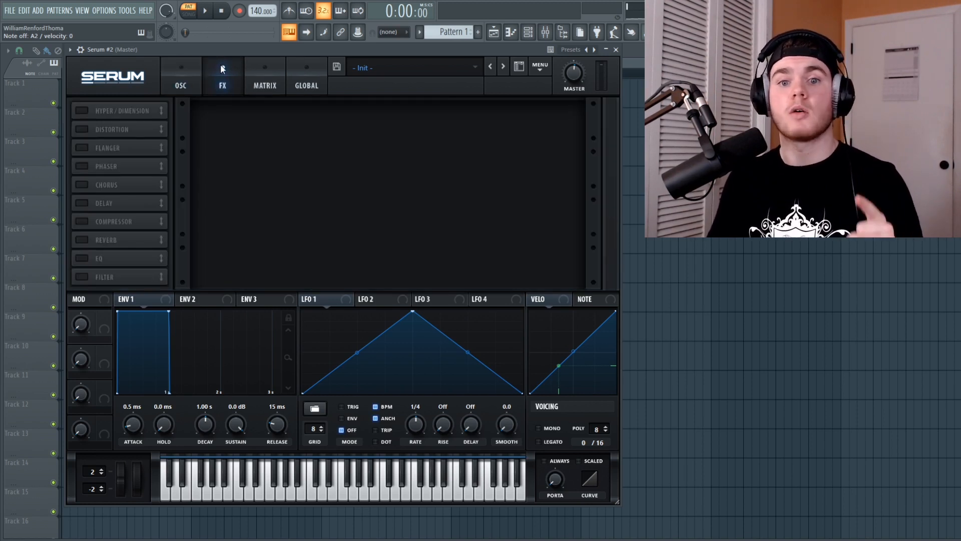
{"action": "left_click", "coordinate": [79, 125]}
{"action": "left_click_drag", "start_coordinate": [104, 126], "coordinate": [105, 107]}
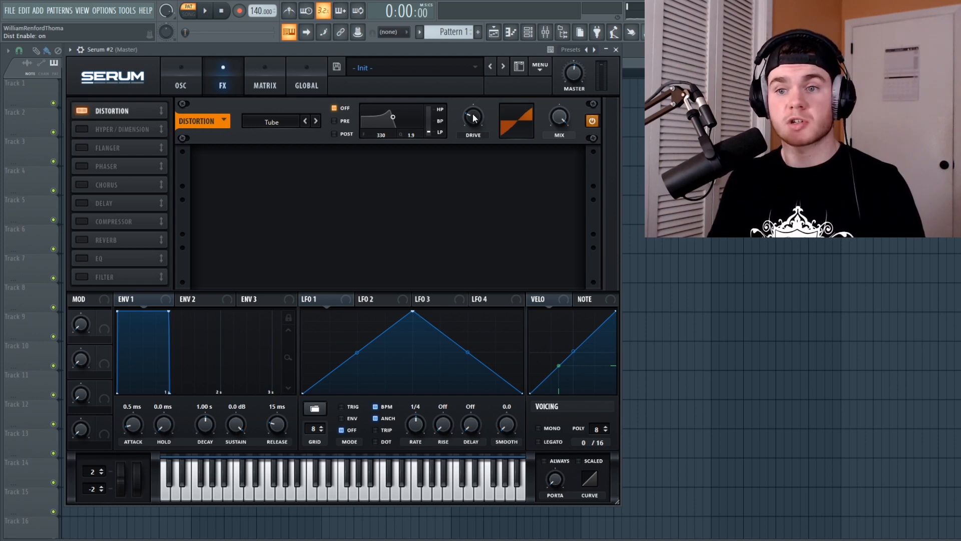
{"action": "left_click_drag", "start_coordinate": [475, 118], "coordinate": [480, 10]}
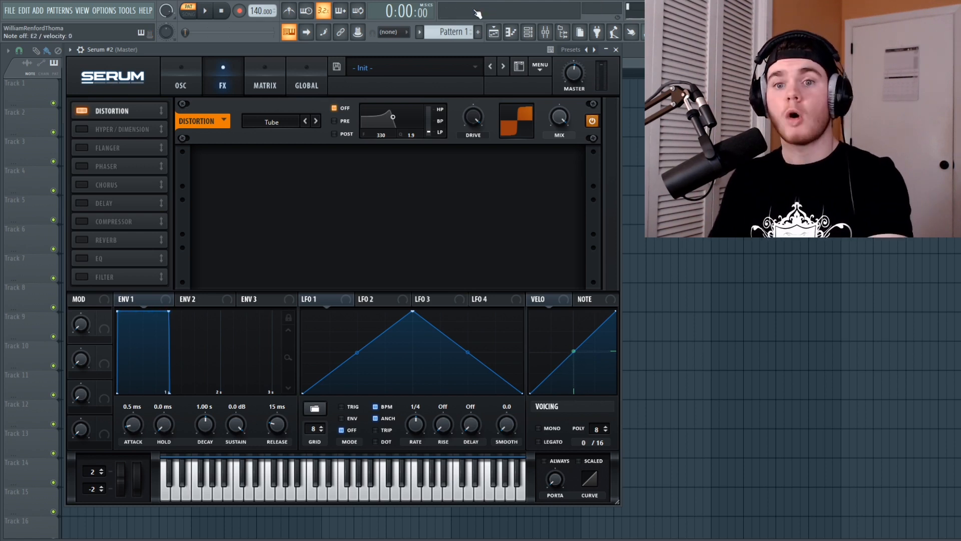
- Compare the oscillator and distortion settings, and lower oscillator B's fine tuning below 100 cents
{"action": "left_click", "coordinate": [186, 78]}
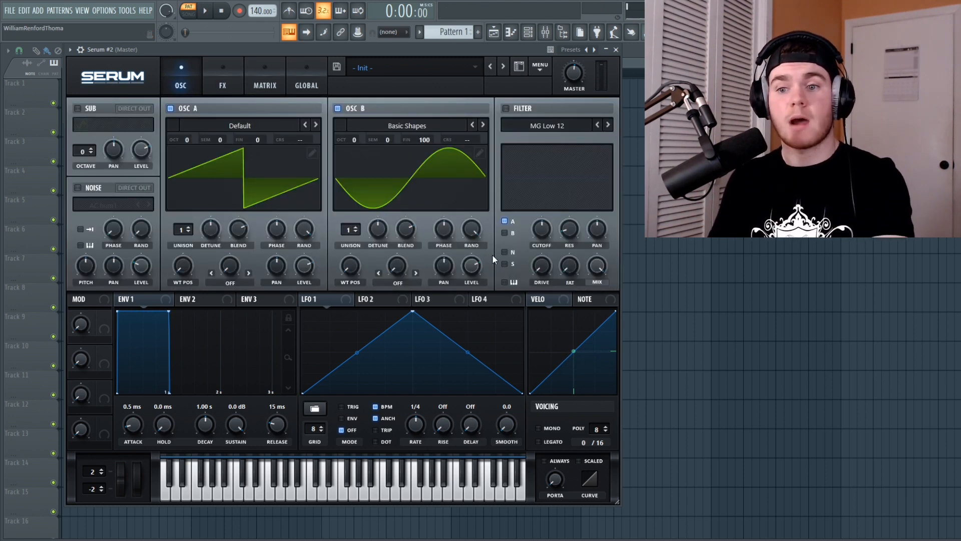
{"action": "left_click", "coordinate": [212, 83]}
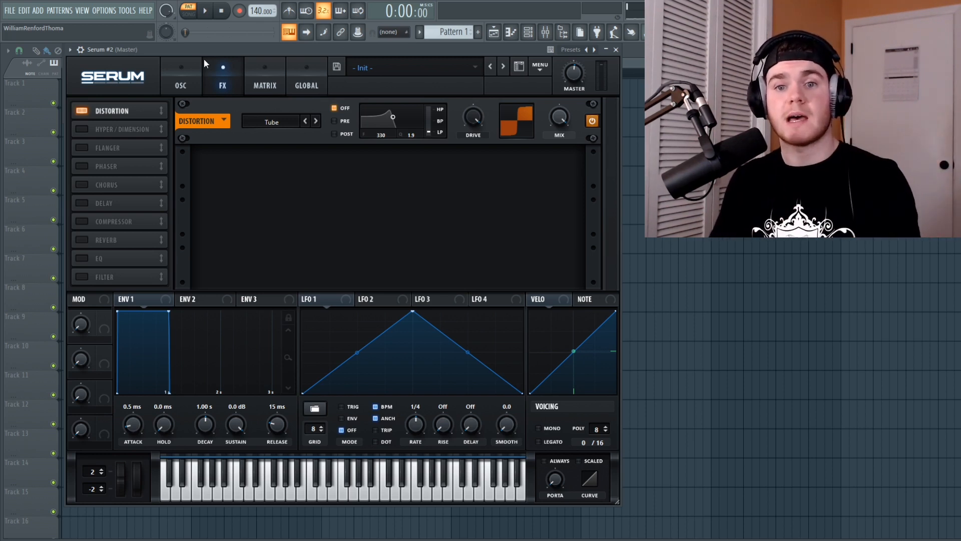
{"action": "left_click", "coordinate": [188, 68]}
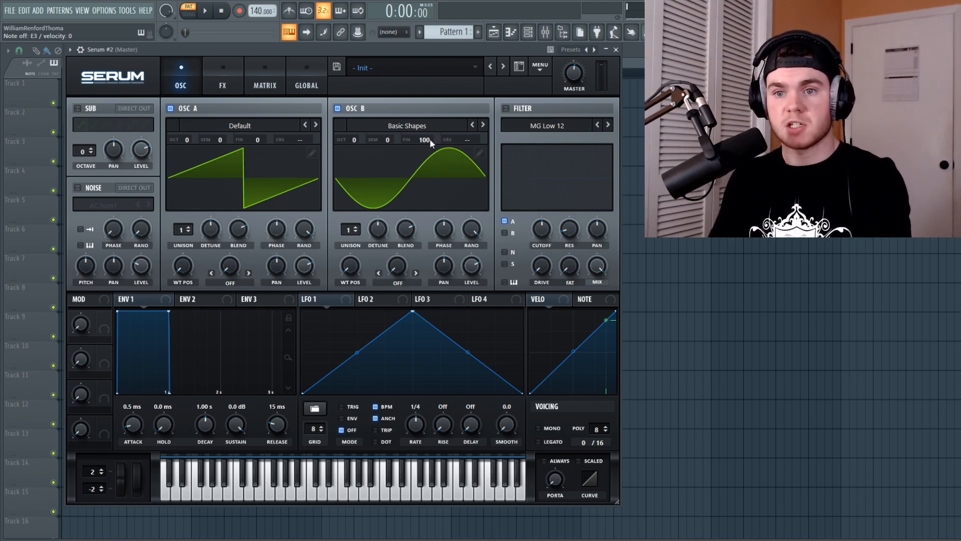
{"action": "left_click_drag", "start_coordinate": [428, 135], "coordinate": [426, 176]}
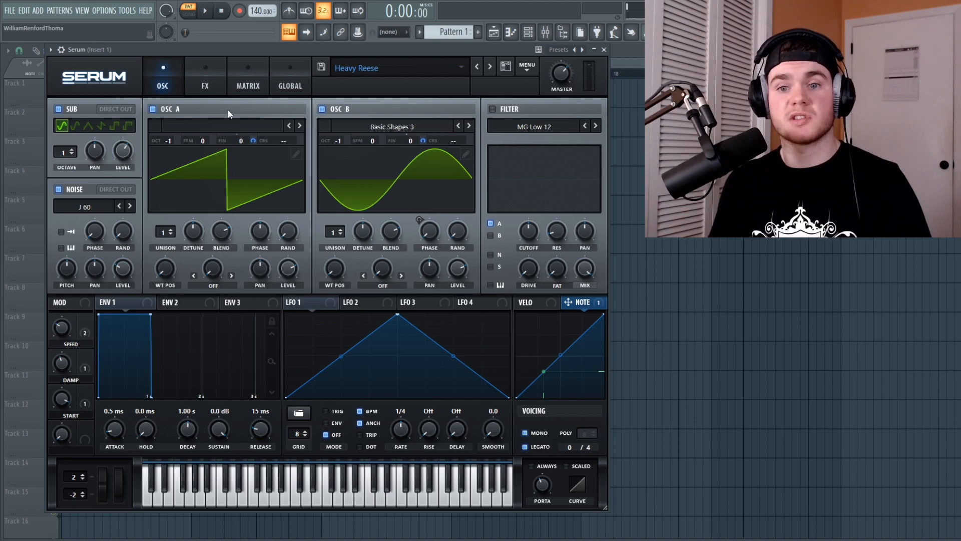
- Review the Heavy Reese preset's effects chain and return to its oscillators
{"action": "left_click", "coordinate": [205, 81]}
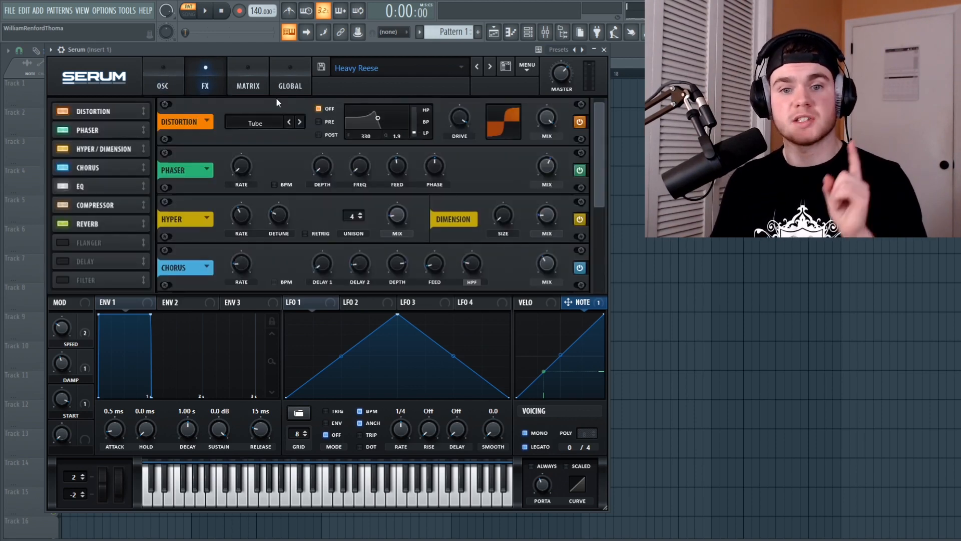
{"action": "left_click", "coordinate": [173, 73]}
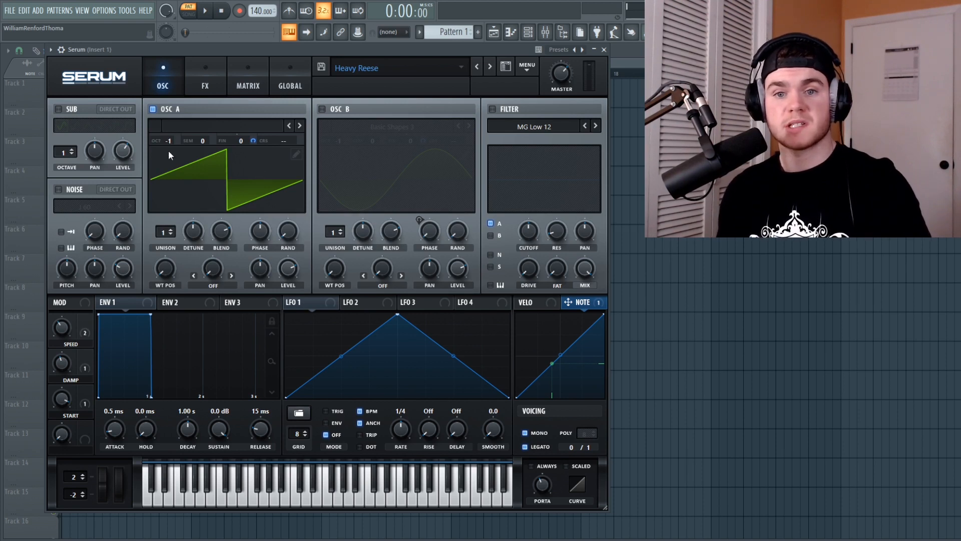
- Inspect how the Speed macro is assigned to the fine tuning of oscillator A
{"action": "left_click", "coordinate": [88, 325]}
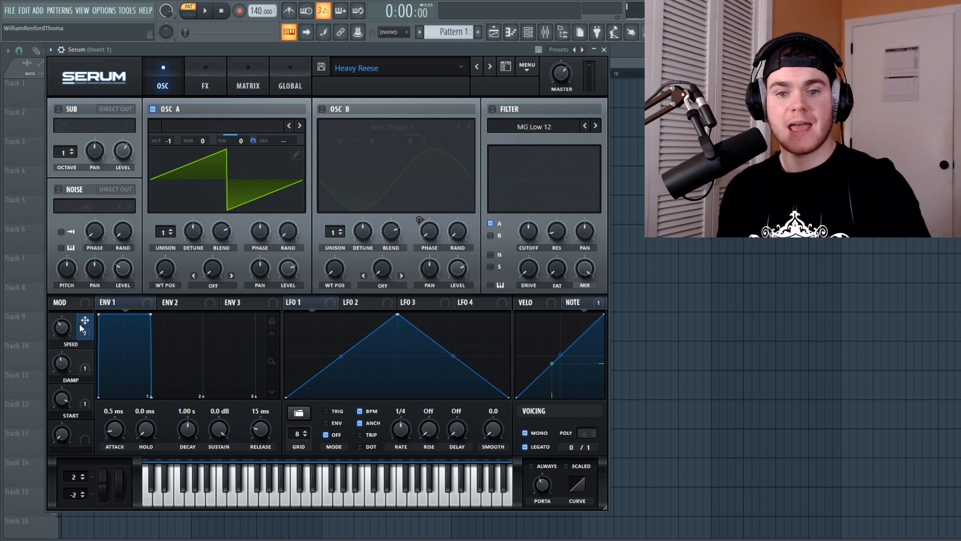
{"action": "mouse_move", "coordinate": [88, 335]}
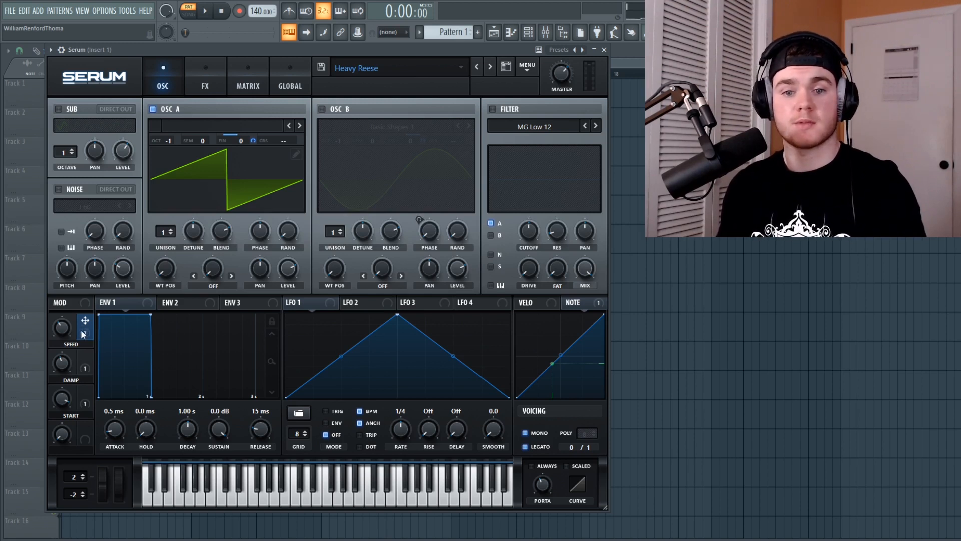
{"action": "left_click", "coordinate": [252, 140]}
{"action": "left_click_drag", "start_coordinate": [252, 141], "coordinate": [253, 140]}
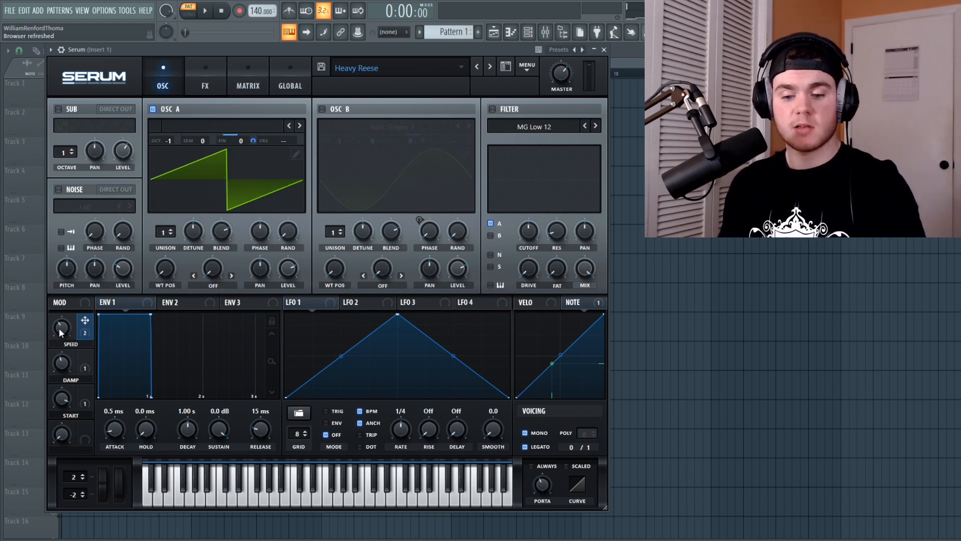
- Sweep the Speed macro between maximum and 0% to hear the pitch change on oscillator A, and settle it at 35%
{"action": "left_click_drag", "start_coordinate": [59, 330], "coordinate": [72, 173]}
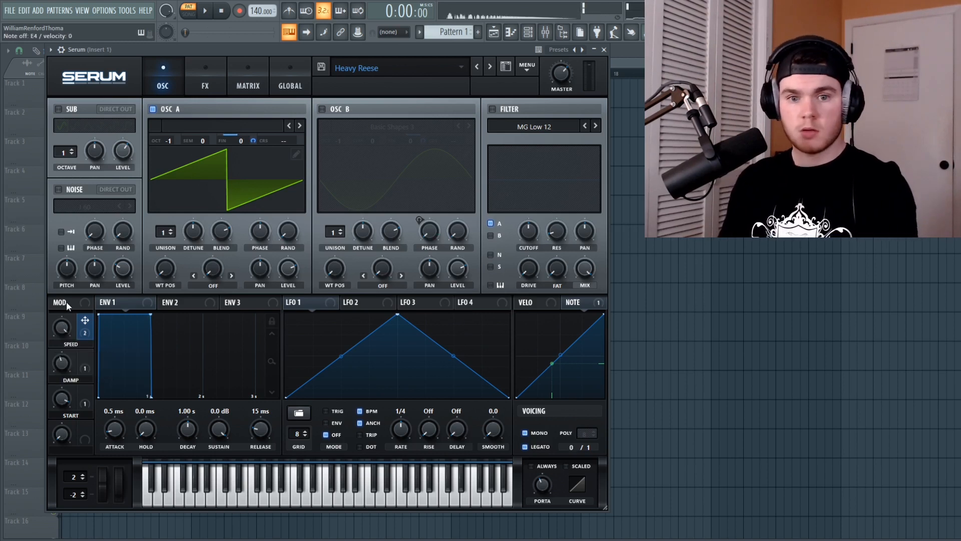
{"action": "left_click_drag", "start_coordinate": [62, 321], "coordinate": [62, 471]}
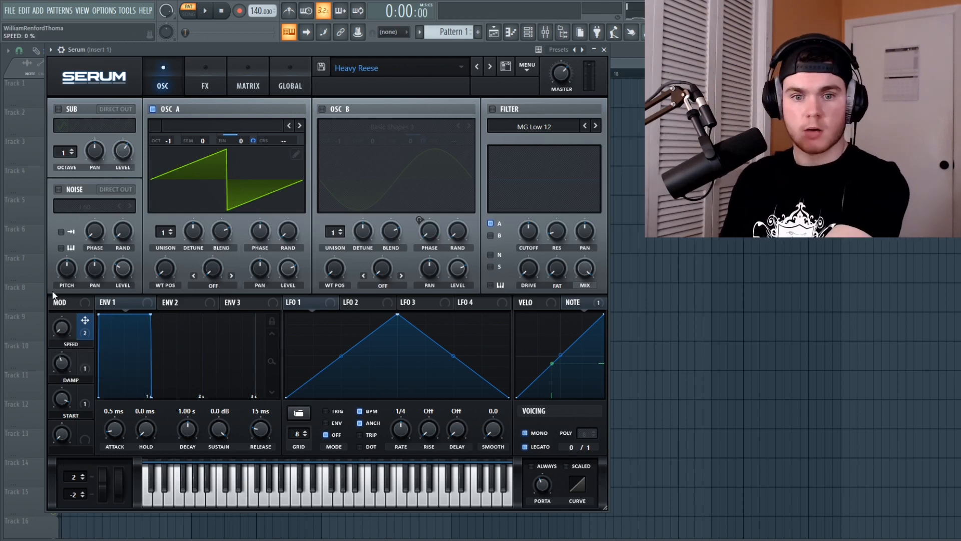
{"action": "left_click_drag", "start_coordinate": [62, 328], "coordinate": [111, 87]}
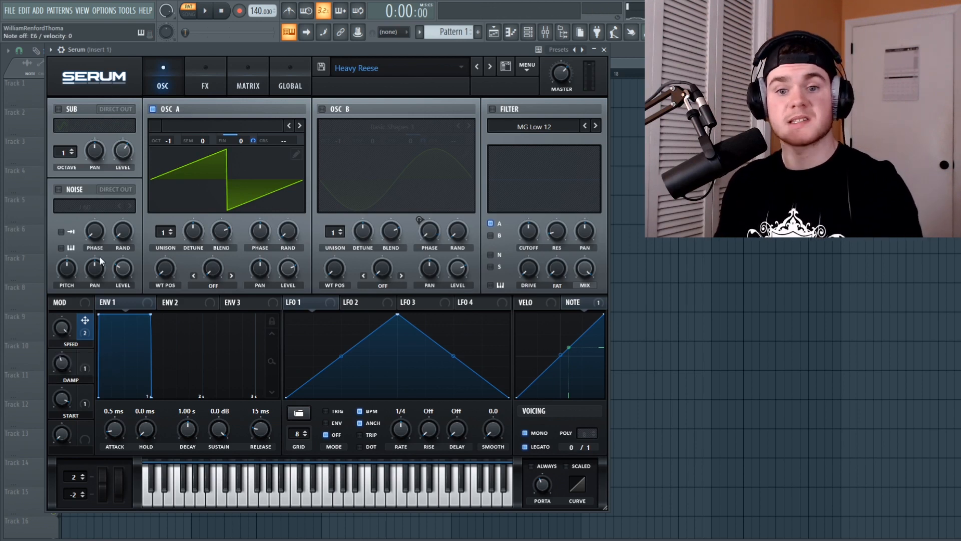
{"action": "left_click_drag", "start_coordinate": [58, 328], "coordinate": [55, 466]}
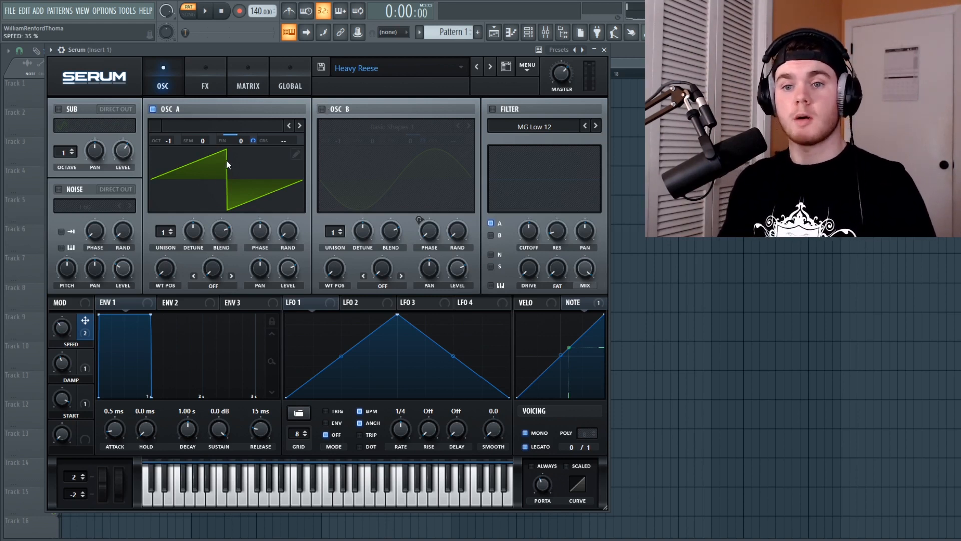
- Enable oscillator B in the Heavy Reese preset and adjust the Speed macro to hear both oscillators detune
{"action": "left_click", "coordinate": [322, 109]}
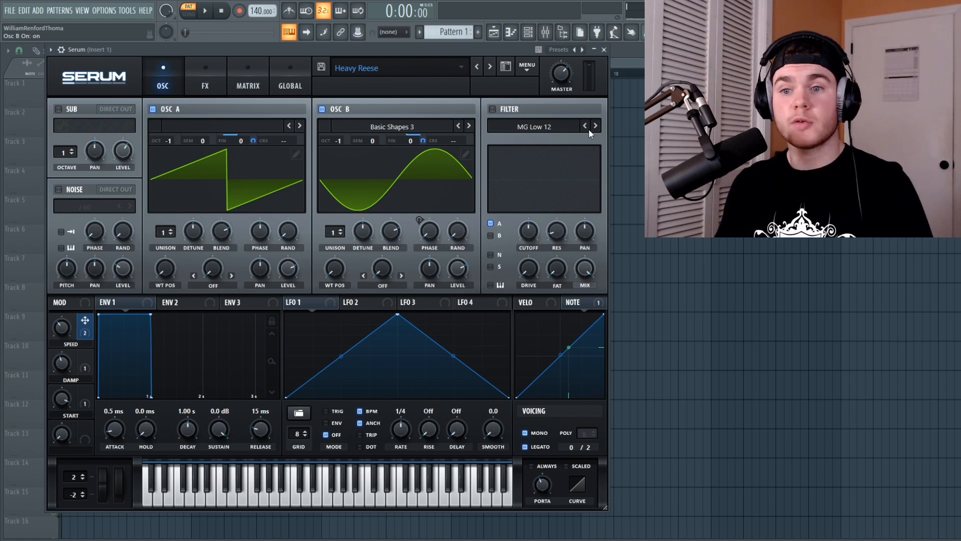
{"action": "left_click_drag", "start_coordinate": [76, 325], "coordinate": [42, 495]}
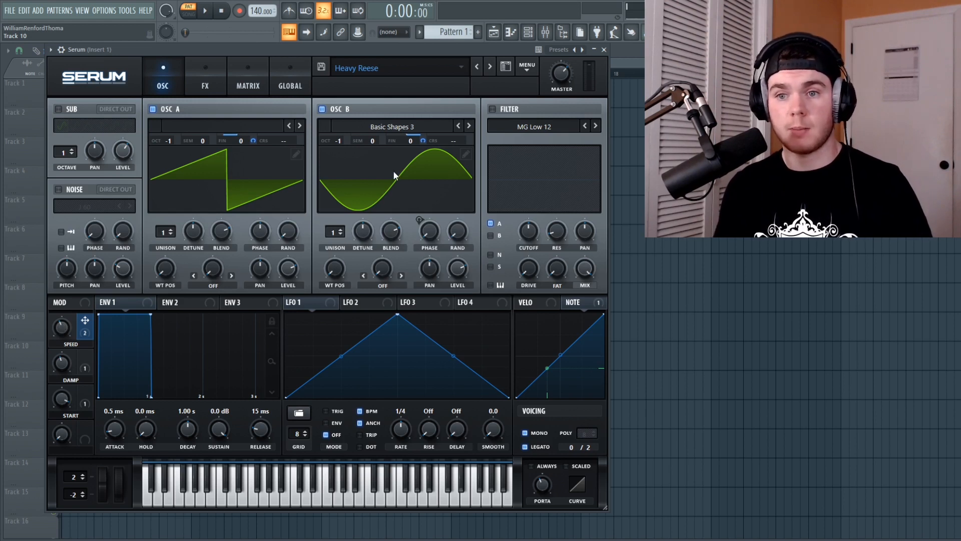
- Enable the Tube distortion in the Heavy Reese effects chain to hear it on the two detuned oscillators
{"action": "left_click", "coordinate": [195, 67]}
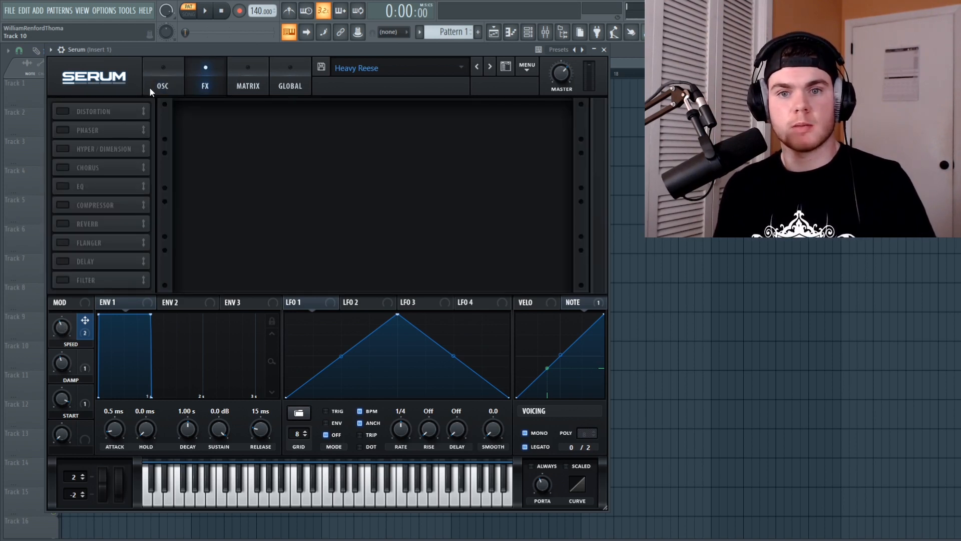
{"action": "left_click", "coordinate": [62, 113]}
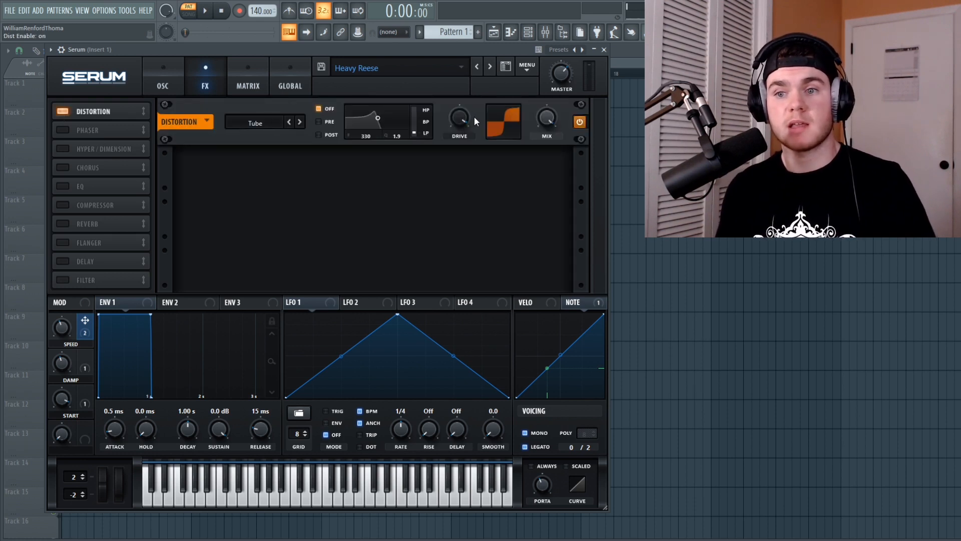
{"action": "mouse_move", "coordinate": [462, 119]}
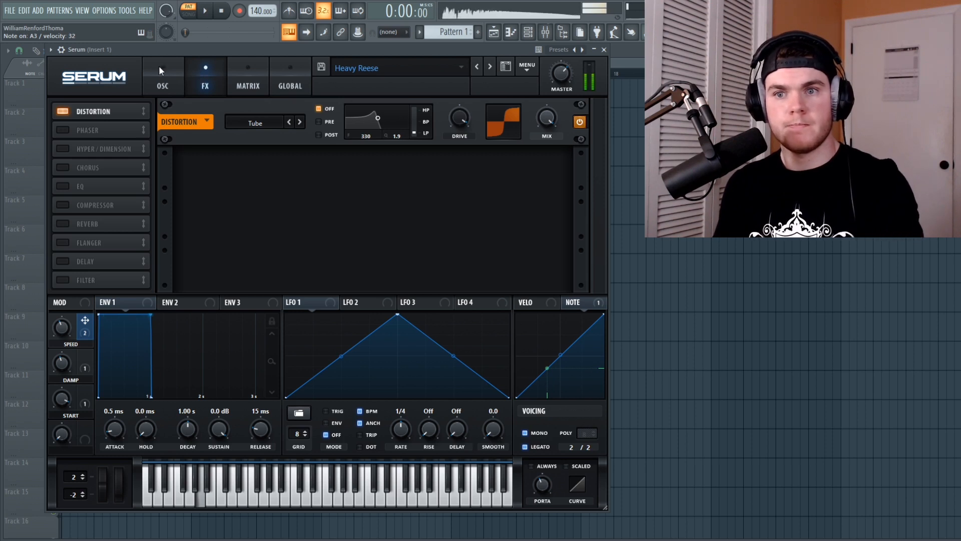
- Enable the sub oscillator and audition it alone by switching oscillators A and B off and back on
{"action": "left_click", "coordinate": [160, 70]}
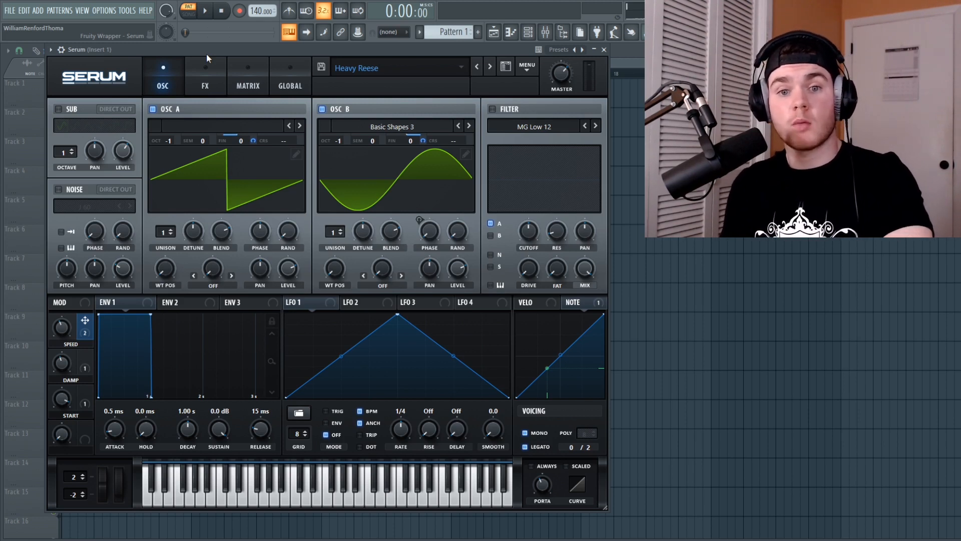
{"action": "left_click", "coordinate": [58, 109]}
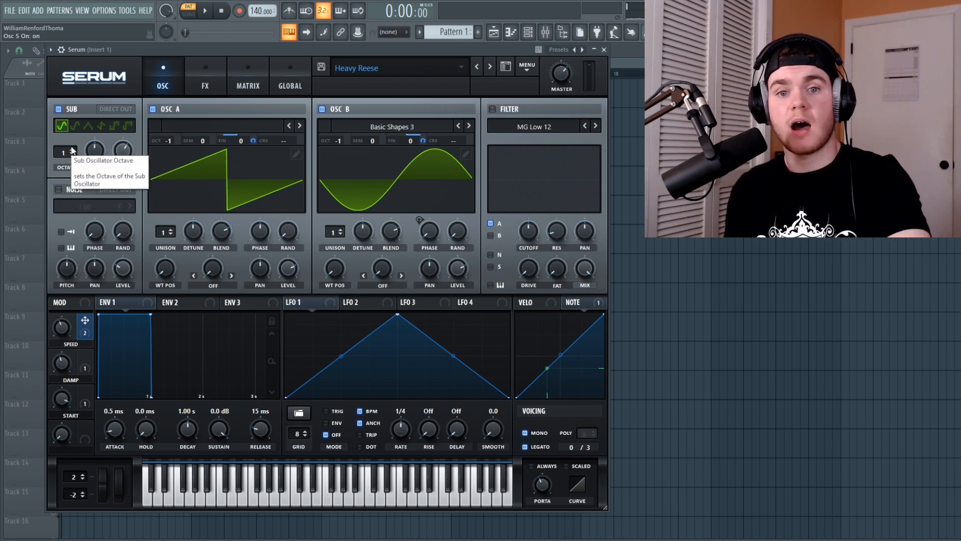
{"action": "left_click", "coordinate": [153, 108]}
{"action": "left_click", "coordinate": [321, 109]}
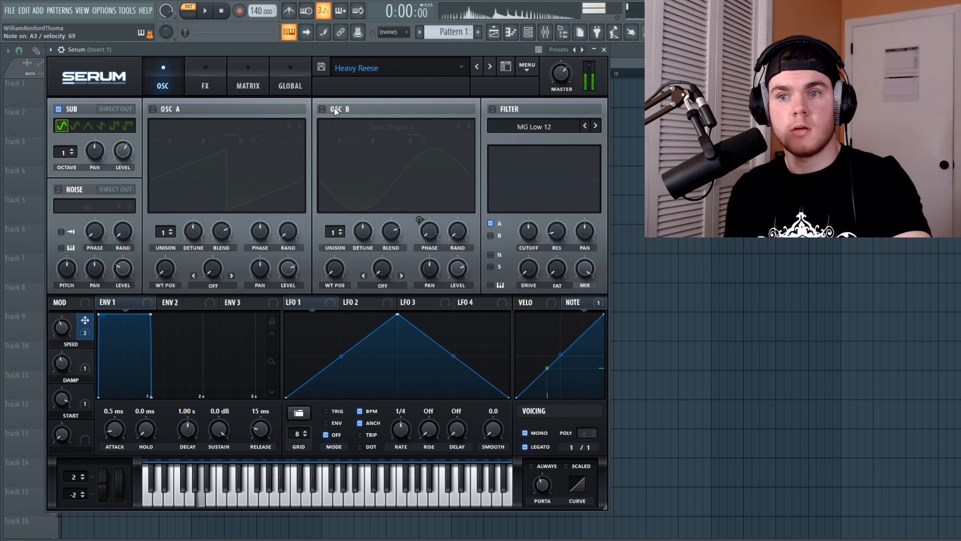
{"action": "left_click", "coordinate": [152, 109]}
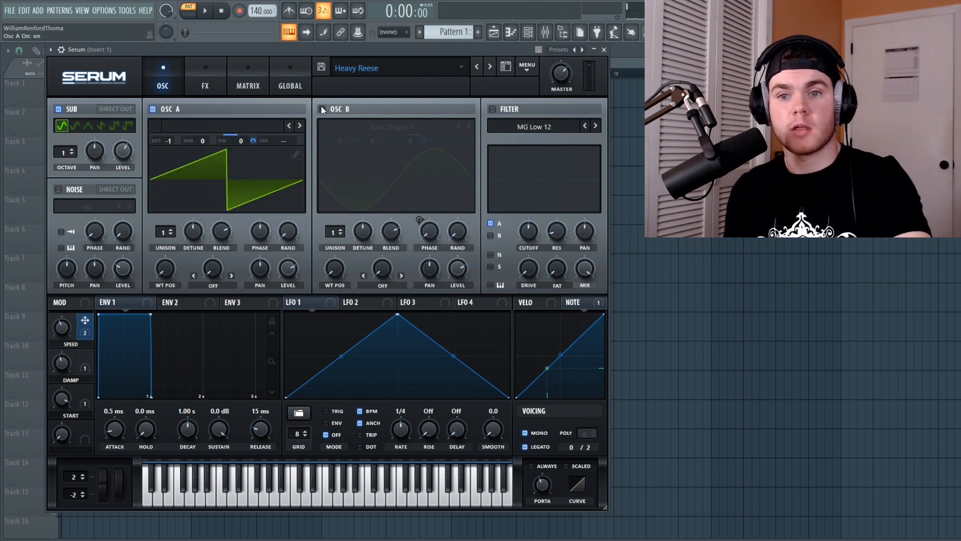
{"action": "left_click", "coordinate": [322, 109]}
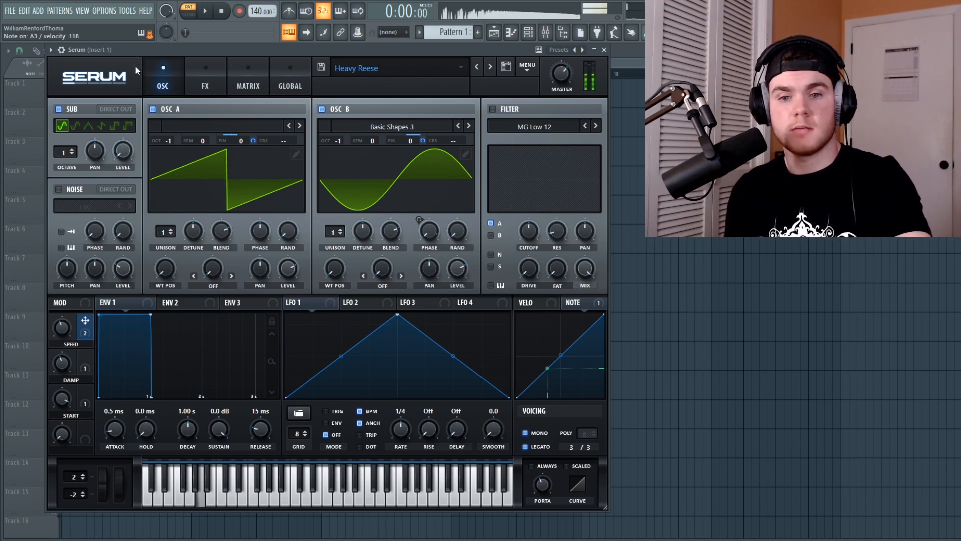
- Raise the sub oscillator's level, back it off slightly by ear, and enable the J 60 noise oscillator
{"action": "left_click_drag", "start_coordinate": [125, 151], "coordinate": [127, 93]}
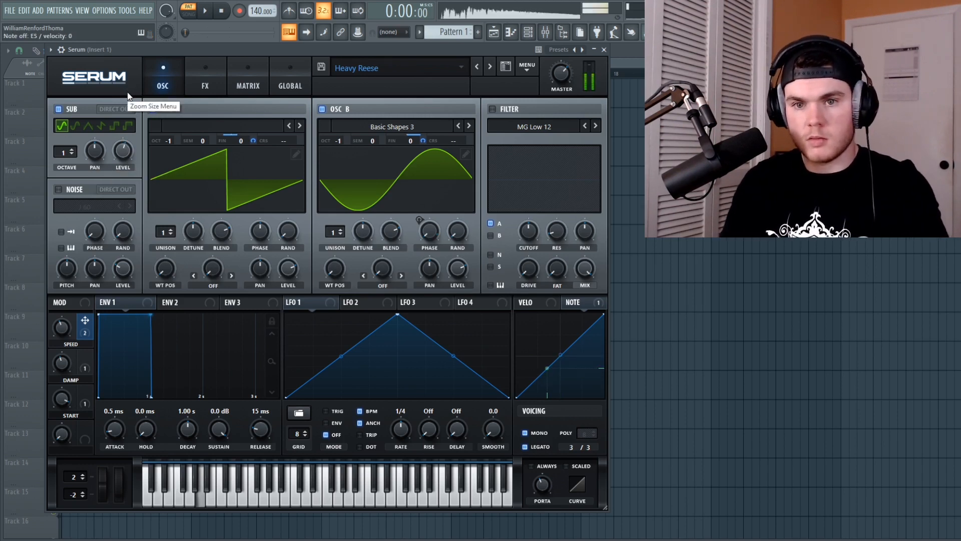
{"action": "left_click_drag", "start_coordinate": [123, 154], "coordinate": [122, 168]}
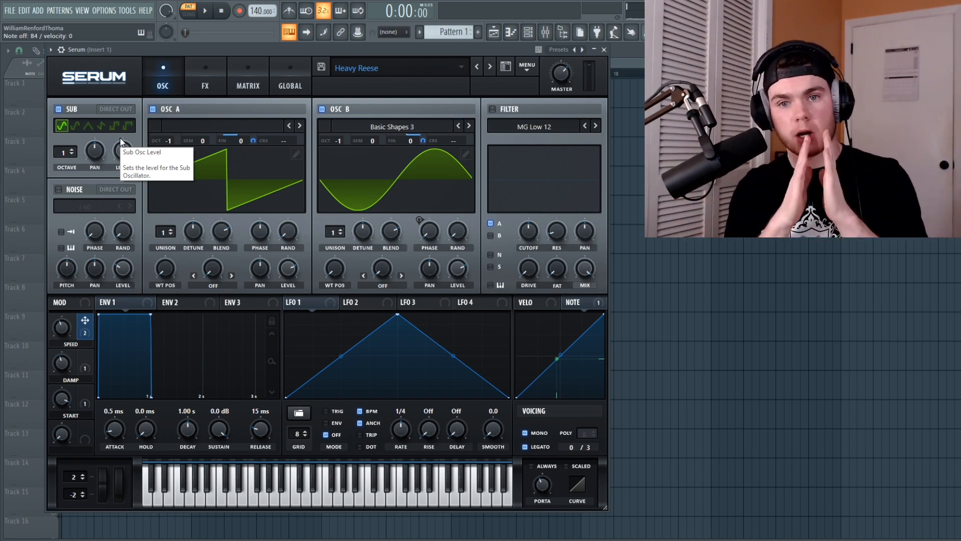
{"action": "left_click", "coordinate": [59, 189]}
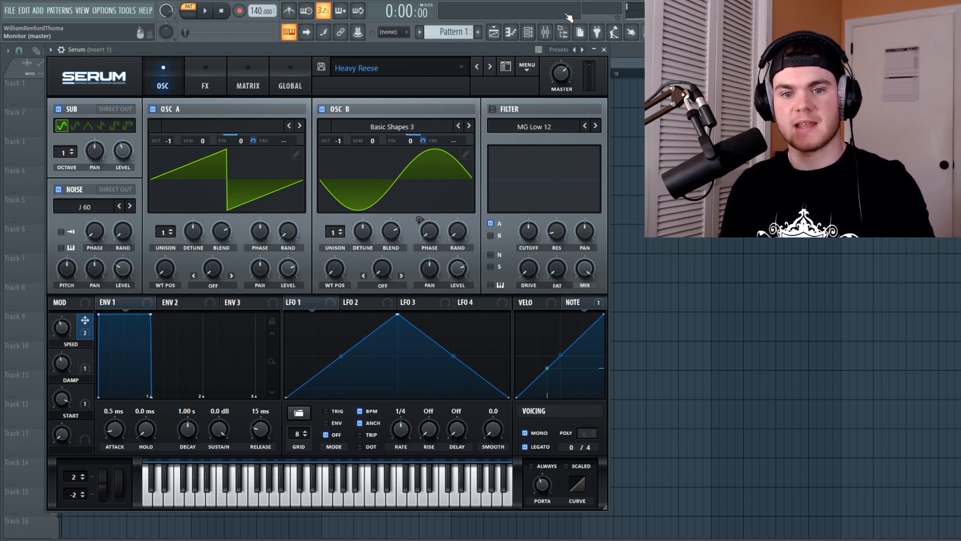
{"action": "left_click", "coordinate": [208, 61]}
{"action": "left_click", "coordinate": [170, 71]}
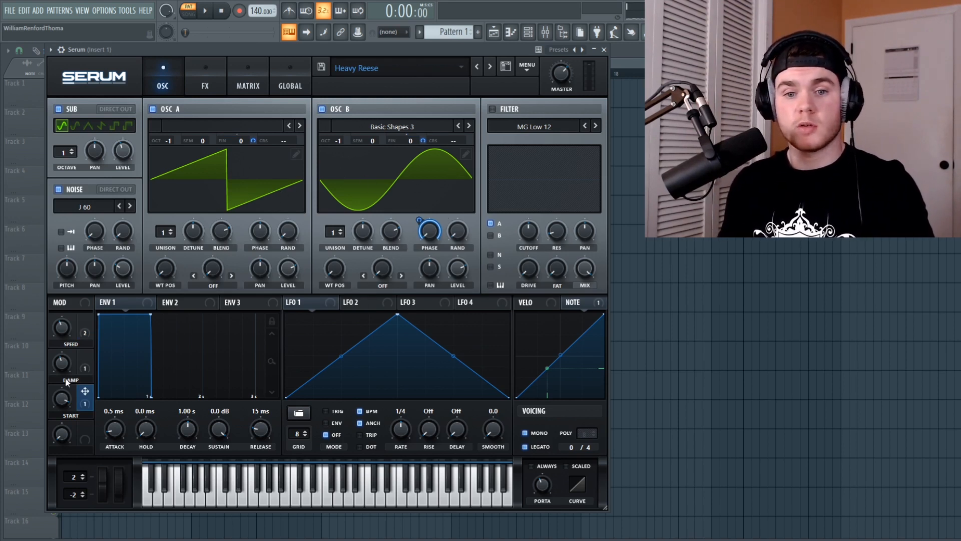
- Compare the Start macro at 0% and at higher values to hear oscillator B's starting phase, and settle it at 87%
{"action": "mouse_move", "coordinate": [430, 248]}
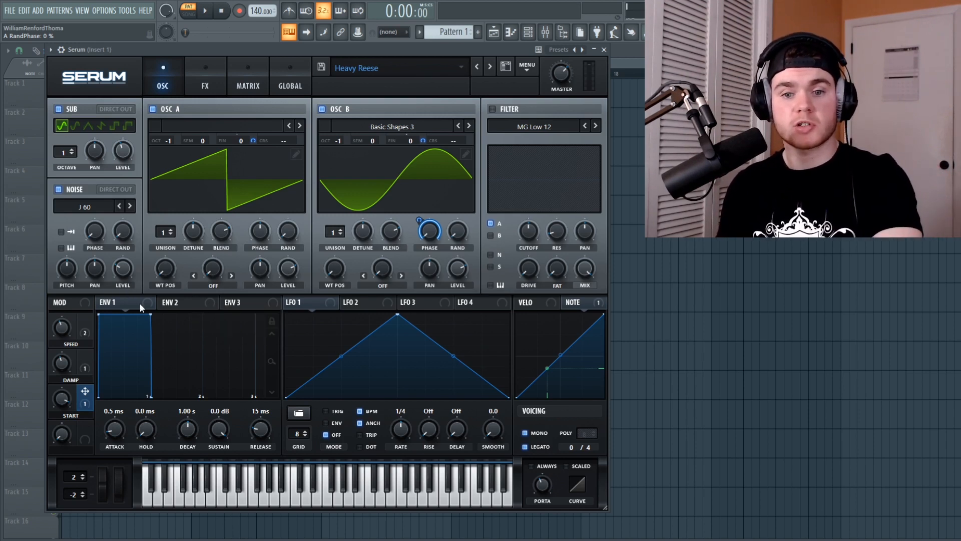
{"action": "double_click", "coordinate": [58, 399]}
{"action": "type", "text": "0"}
{"action": "key", "text": "Return"}
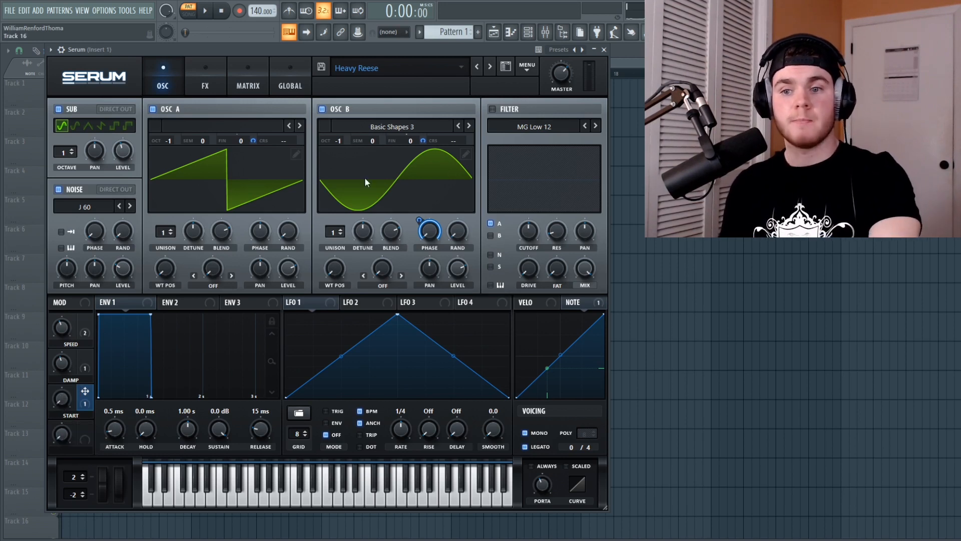
{"action": "left_click_drag", "start_coordinate": [64, 396], "coordinate": [59, 296]}
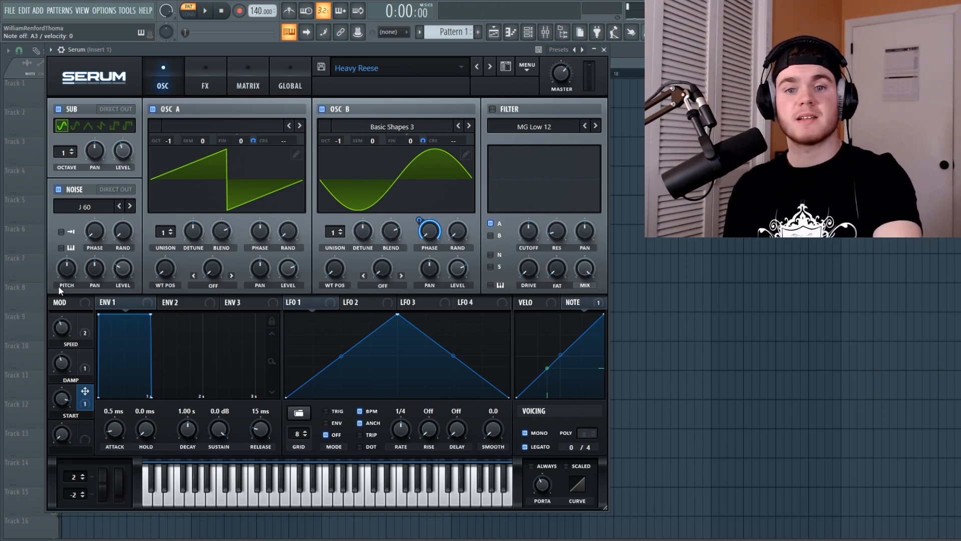
{"action": "left_click_drag", "start_coordinate": [65, 398], "coordinate": [65, 399]}
{"action": "left_click_drag", "start_coordinate": [58, 473], "coordinate": [68, 401]}
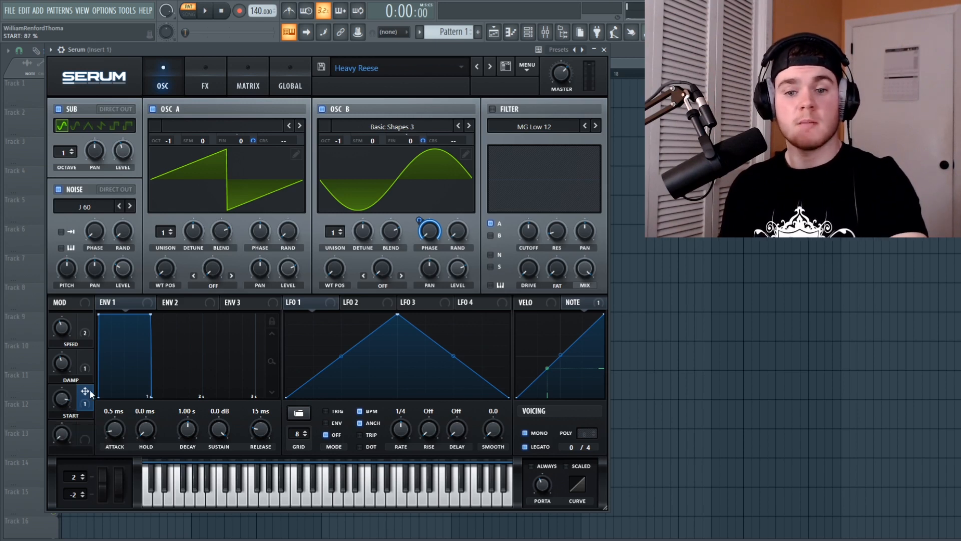
{"action": "left_click", "coordinate": [429, 231]}
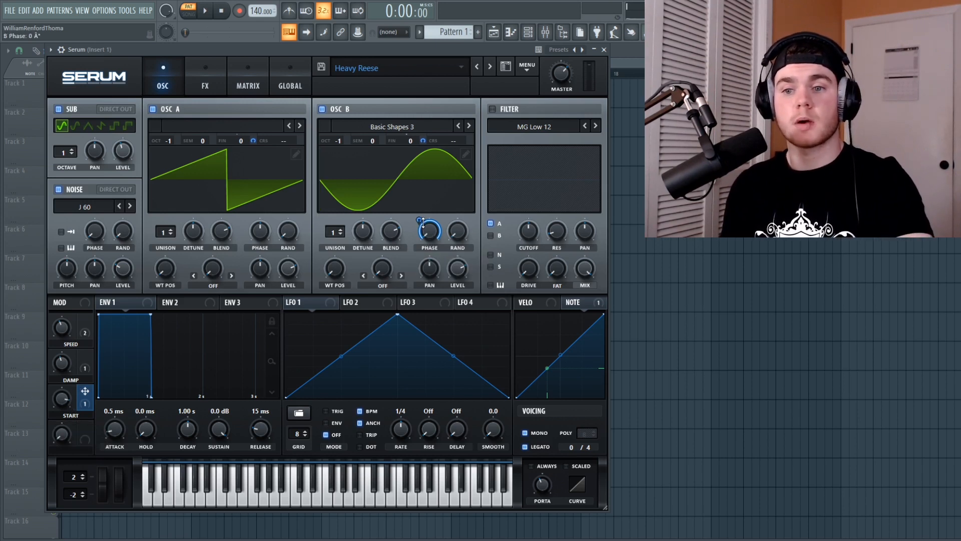
- Enable the Phaser in the effects chain, raise its feedback slightly and reduce its mix
{"action": "left_click", "coordinate": [205, 82]}
{"action": "left_click", "coordinate": [64, 129]}
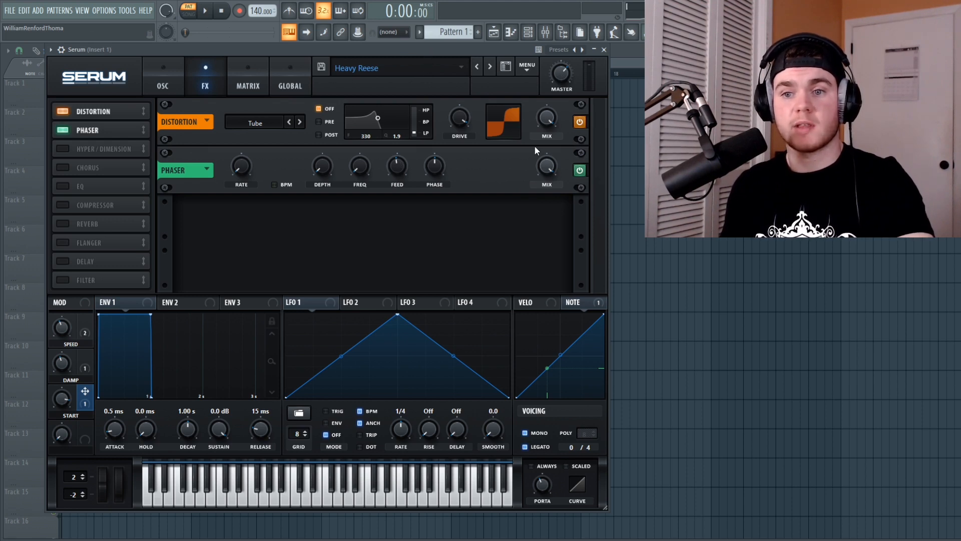
{"action": "left_click_drag", "start_coordinate": [547, 164], "coordinate": [539, 255]}
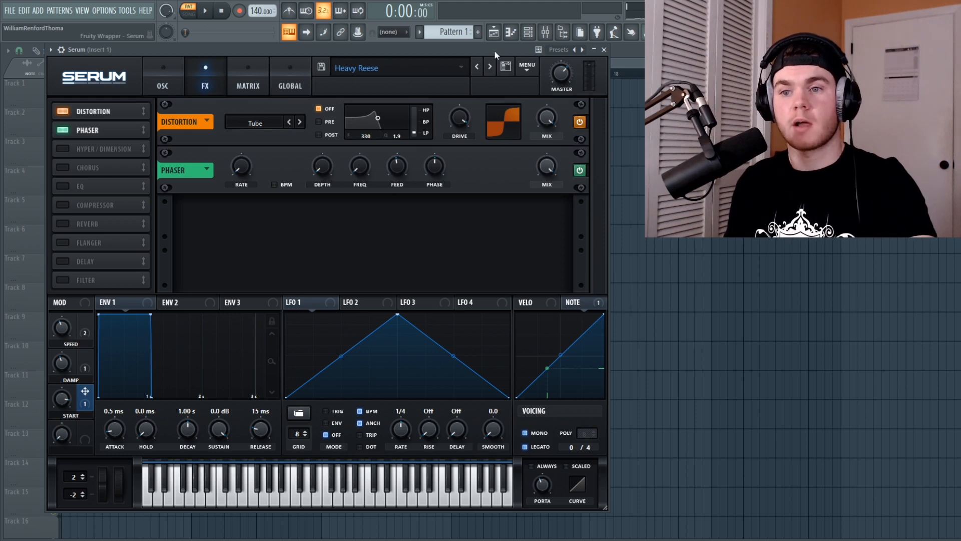
{"action": "left_click_drag", "start_coordinate": [396, 161], "coordinate": [398, 156]}
{"action": "left_click_drag", "start_coordinate": [552, 168], "coordinate": [550, 199]}
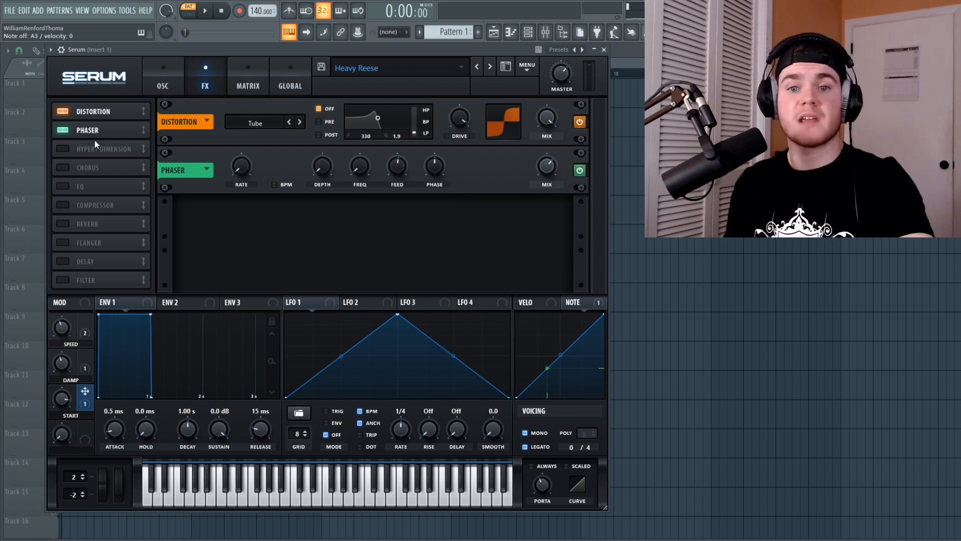
- Enable the Hyper/Dimension effect and check the Hyper mix and the Dimension size and mix
{"action": "left_click", "coordinate": [62, 149]}
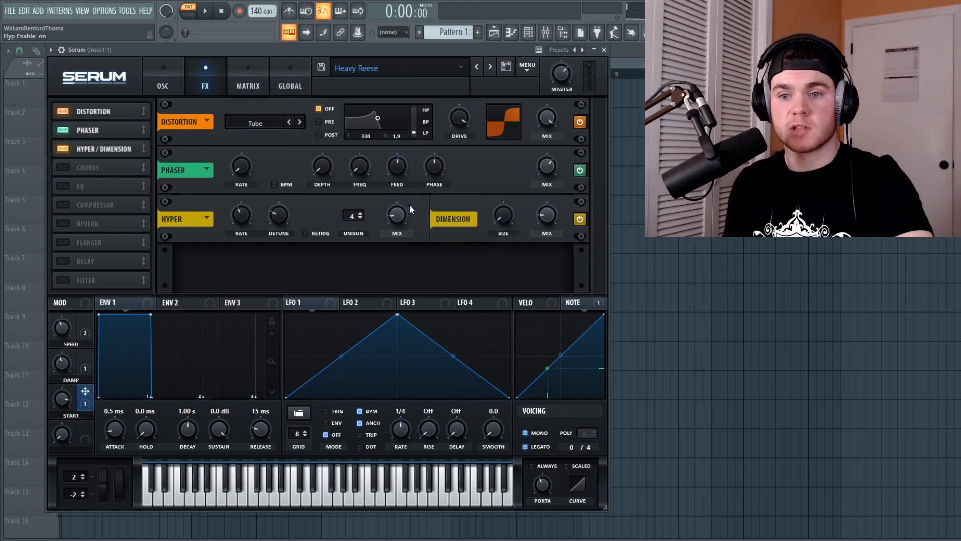
{"action": "left_click", "coordinate": [397, 214]}
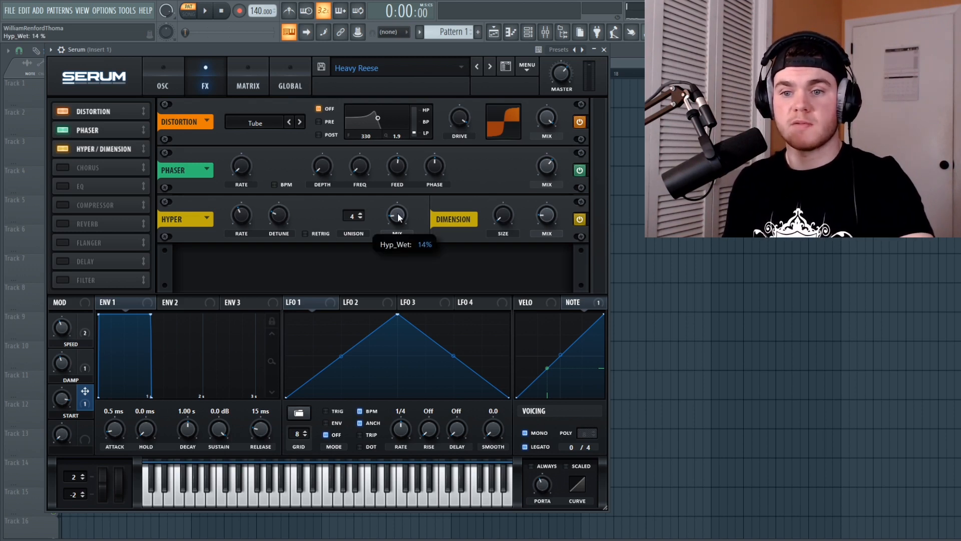
{"action": "left_click", "coordinate": [506, 211]}
{"action": "left_click", "coordinate": [546, 215]}
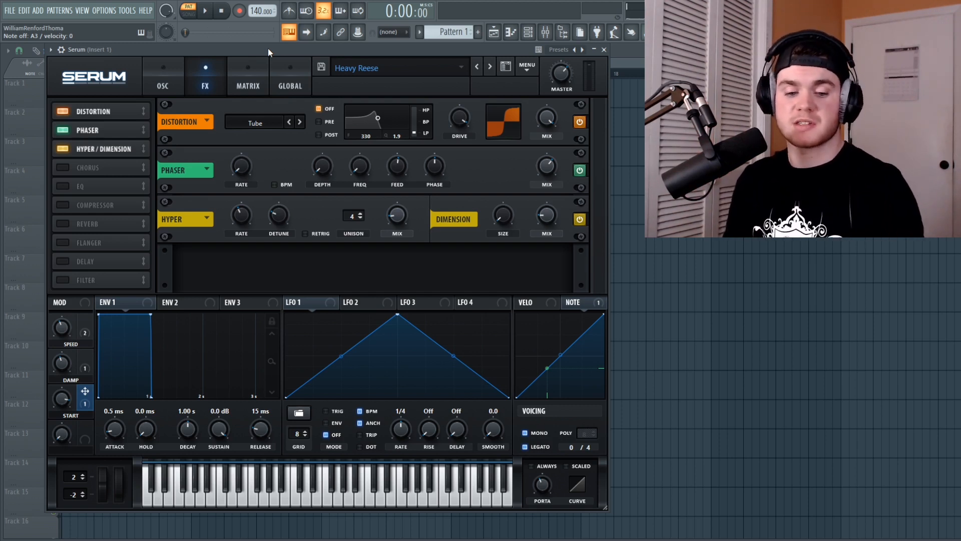
- Enable the Chorus, lower its mix to 36%, and bypass and re-enable it to compare the sound
{"action": "left_click", "coordinate": [63, 167]}
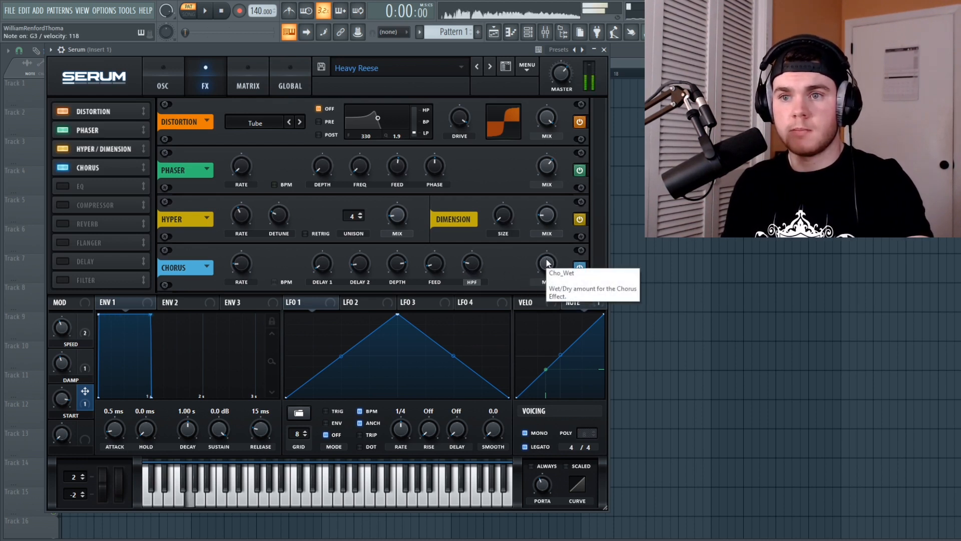
{"action": "left_click_drag", "start_coordinate": [547, 263], "coordinate": [541, 325]}
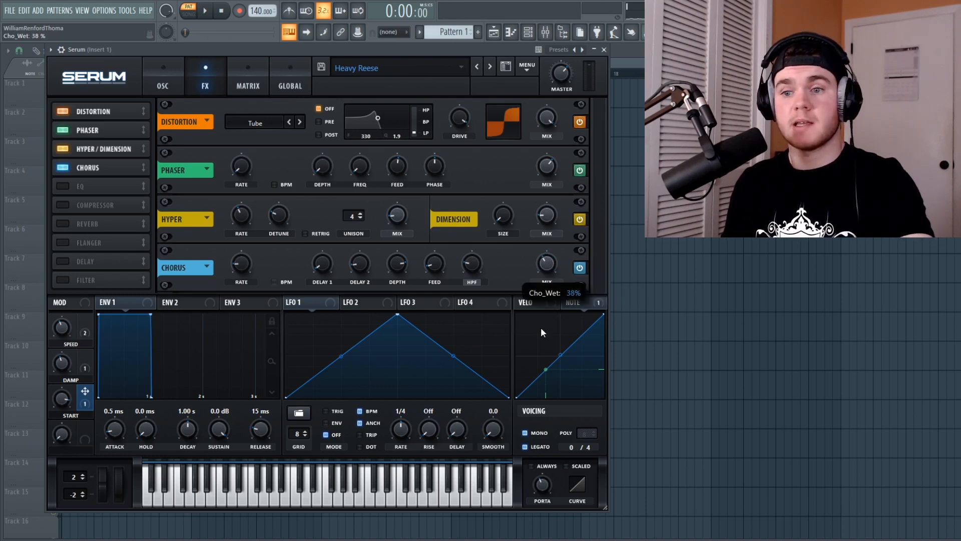
{"action": "left_click_drag", "start_coordinate": [541, 329], "coordinate": [541, 330]}
{"action": "left_click", "coordinate": [579, 268]}
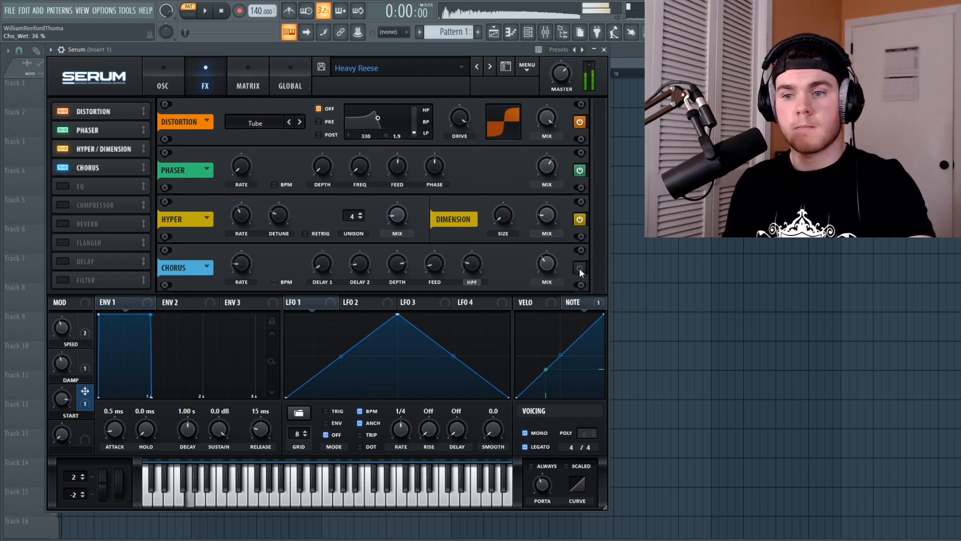
{"action": "left_click", "coordinate": [579, 268]}
- Enable the EQ and inspect how Note modulation is assigned to the low-pass band's frequency
{"action": "left_click", "coordinate": [88, 186]}
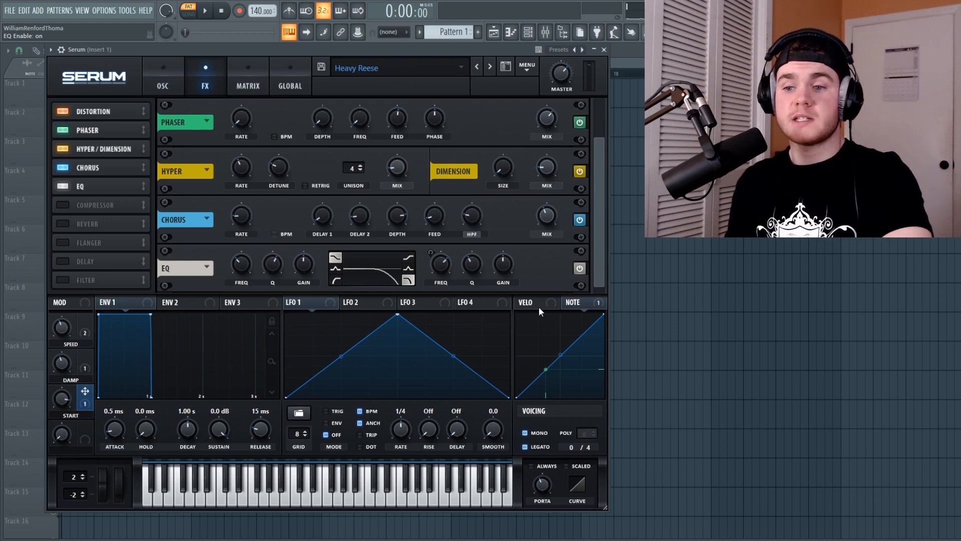
{"action": "left_click", "coordinate": [575, 307]}
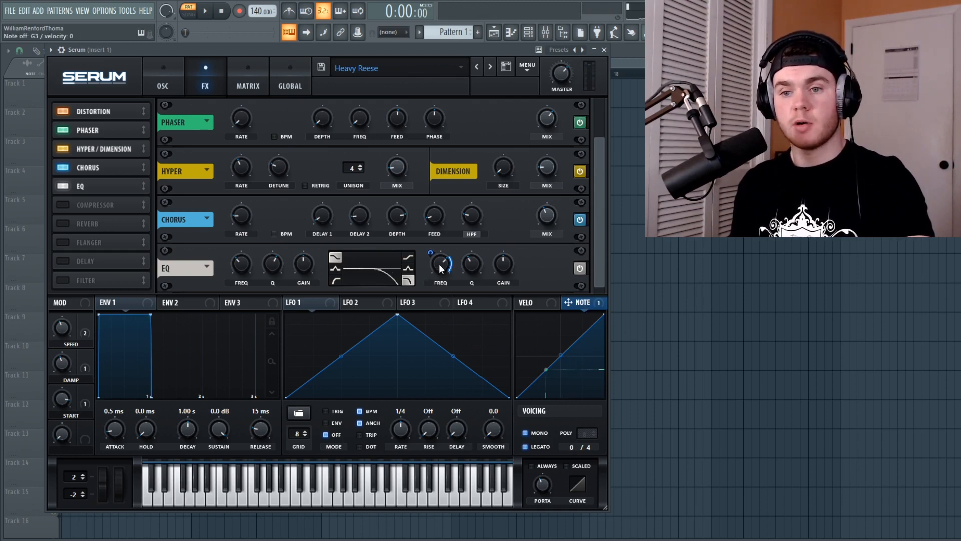
{"action": "mouse_move", "coordinate": [439, 263]}
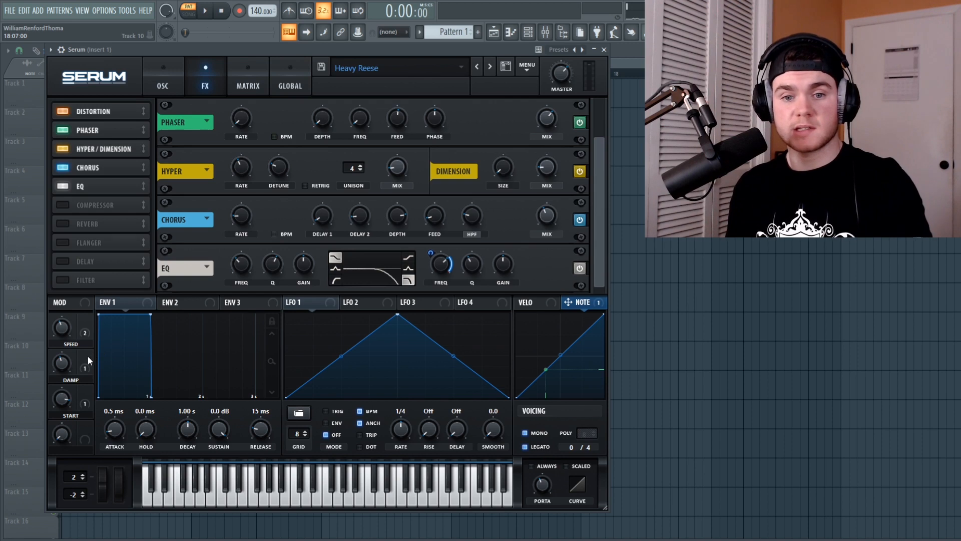
- Set the Damp macro to 46%, raise it to maximum to hear the EQ cutoff open, and settle it near the middle
{"action": "mouse_move", "coordinate": [87, 356]}
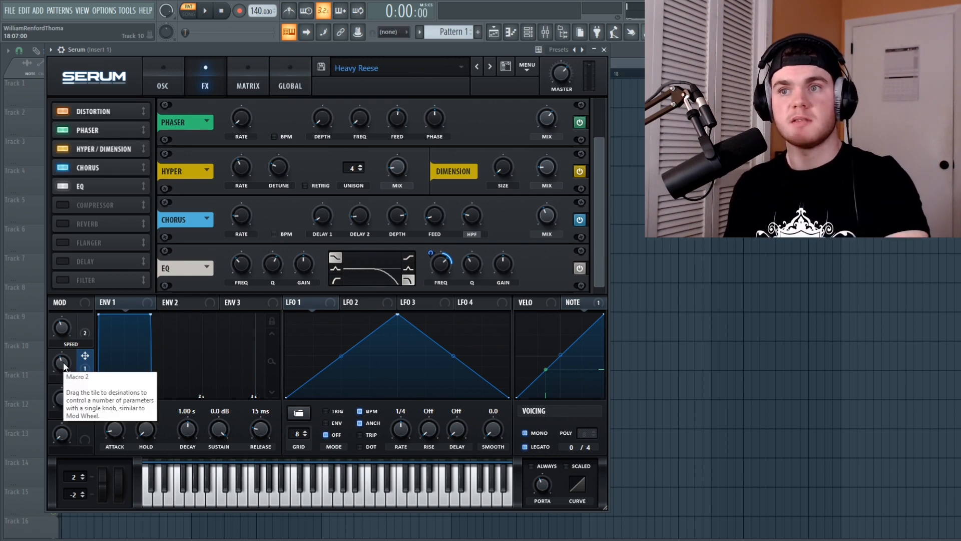
{"action": "mouse_move", "coordinate": [64, 364]}
{"action": "left_mouse_down"}
{"action": "mouse_move", "coordinate": [60, 422]}
{"action": "mouse_move", "coordinate": [64, 357]}
{"action": "left_mouse_up"}
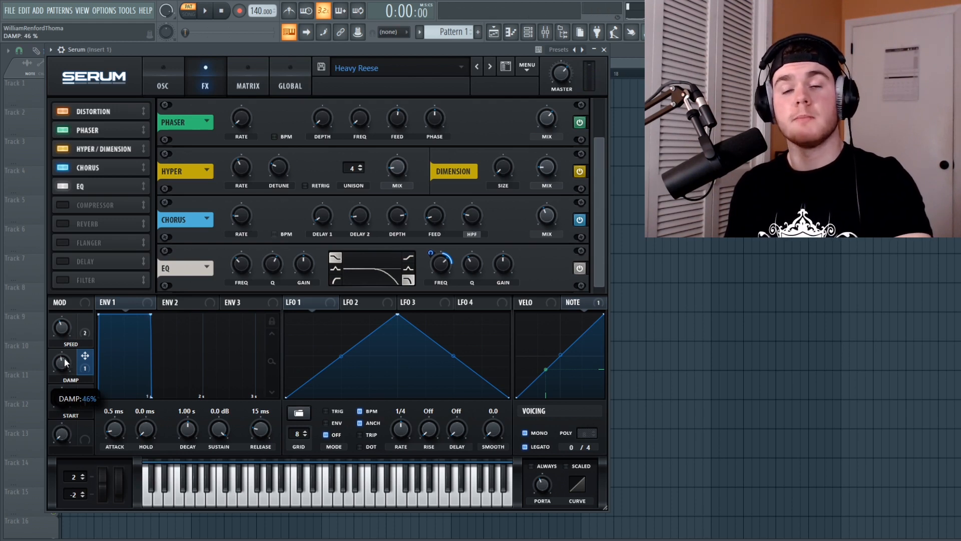
{"action": "left_click_drag", "start_coordinate": [64, 358], "coordinate": [64, 278]}
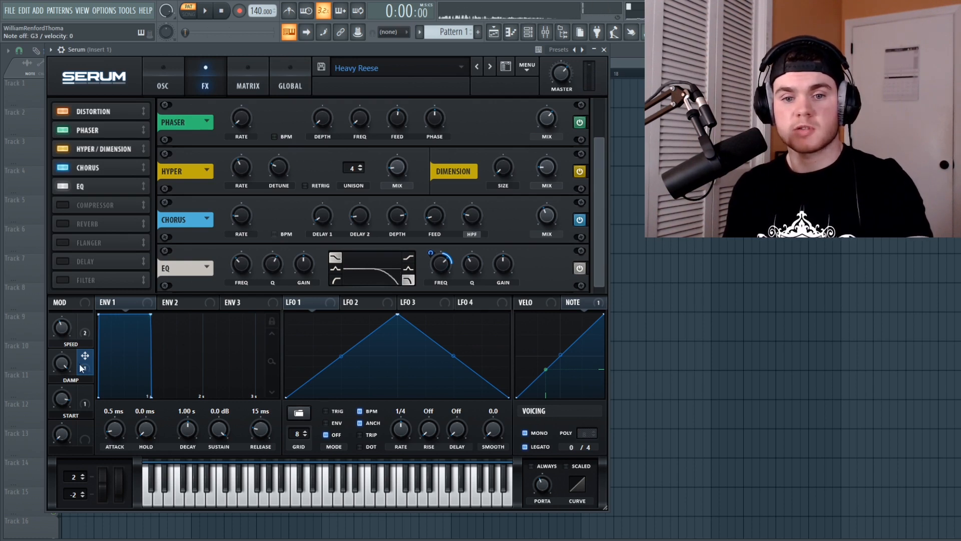
{"action": "left_click_drag", "start_coordinate": [59, 360], "coordinate": [56, 411]}
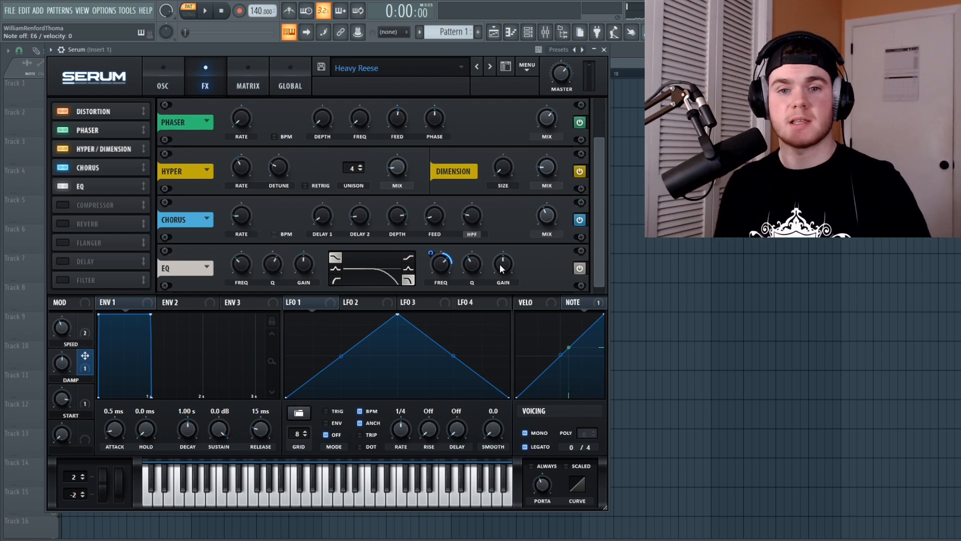
- Enable the multiband Compressor and the Plate Reverb in the effects chain, and check the reverb's mix, width and size
{"action": "left_click", "coordinate": [64, 204]}
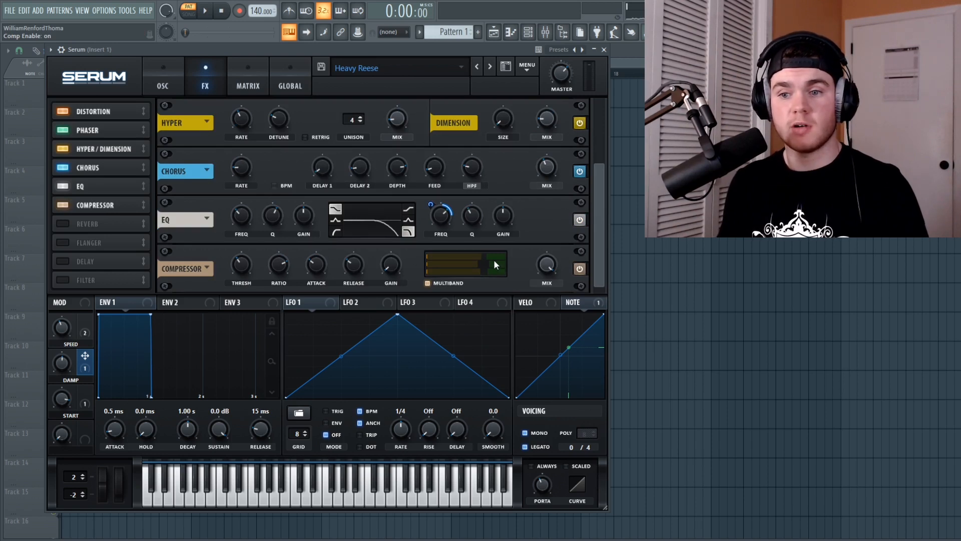
{"action": "mouse_move", "coordinate": [242, 264]}
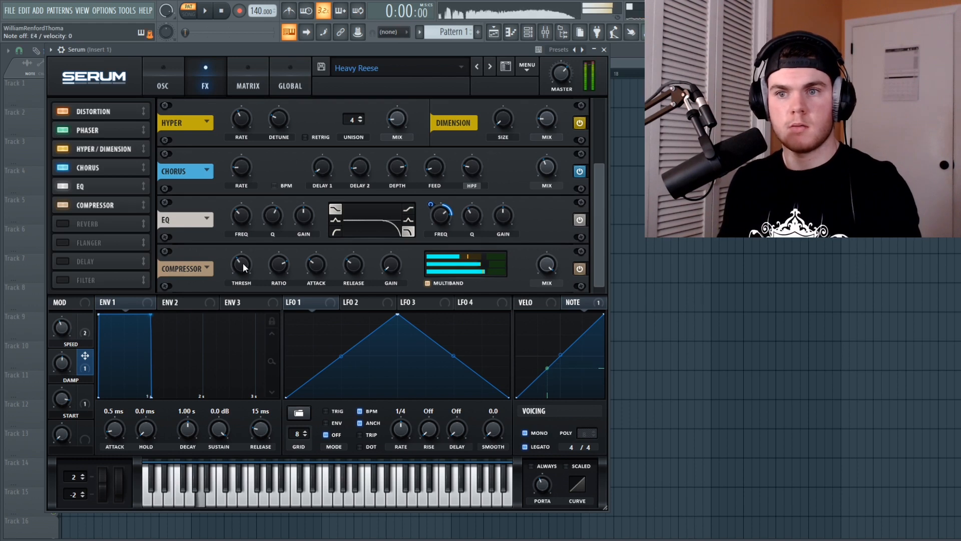
{"action": "left_click", "coordinate": [60, 223]}
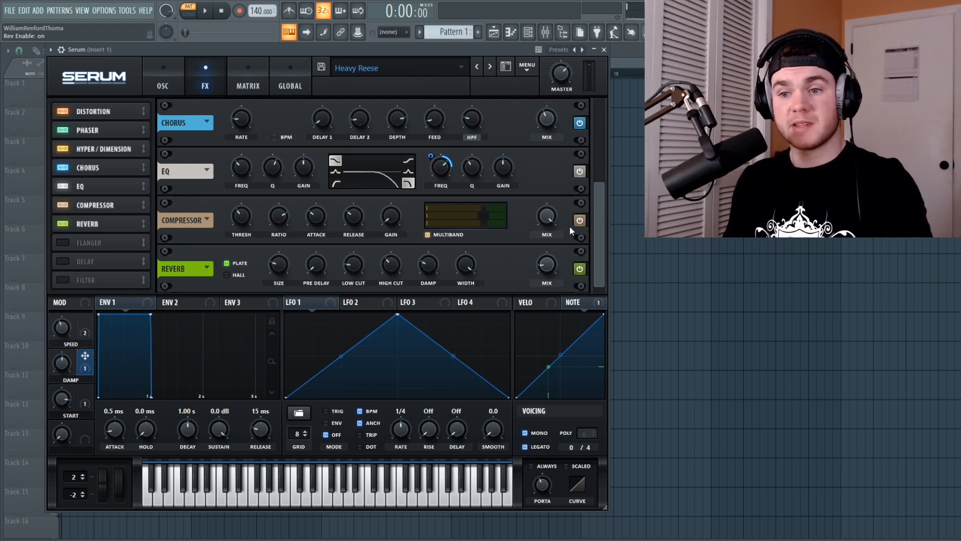
{"action": "mouse_move", "coordinate": [550, 262]}
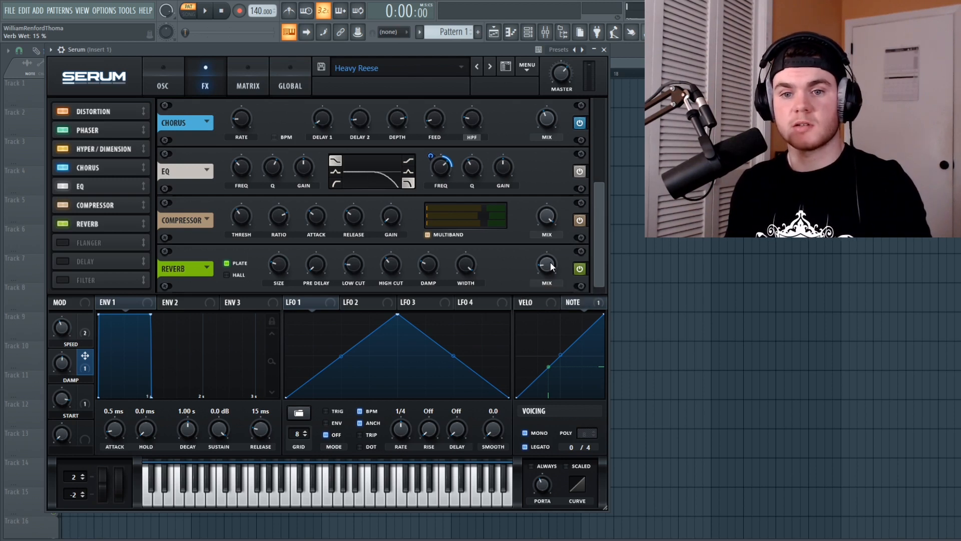
{"action": "mouse_move", "coordinate": [466, 265]}
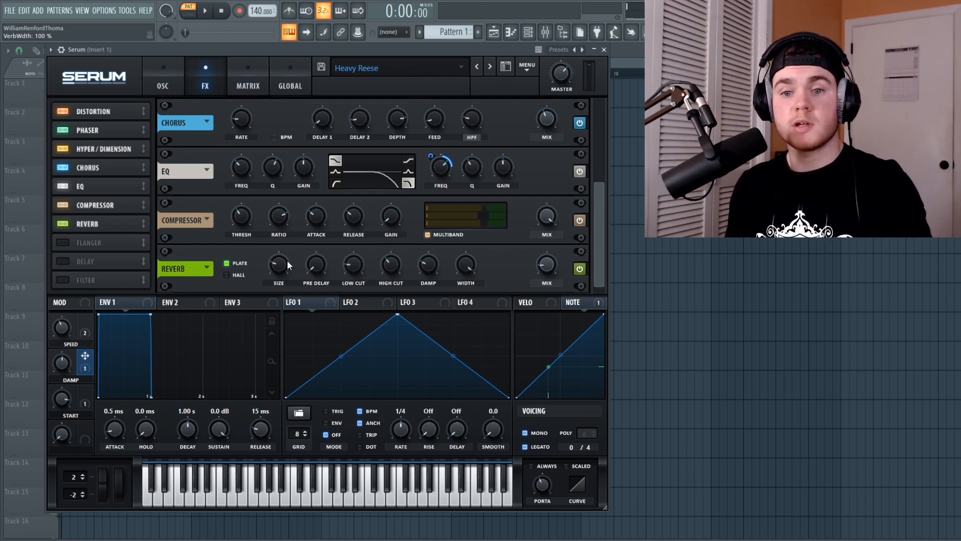
{"action": "mouse_move", "coordinate": [287, 263]}
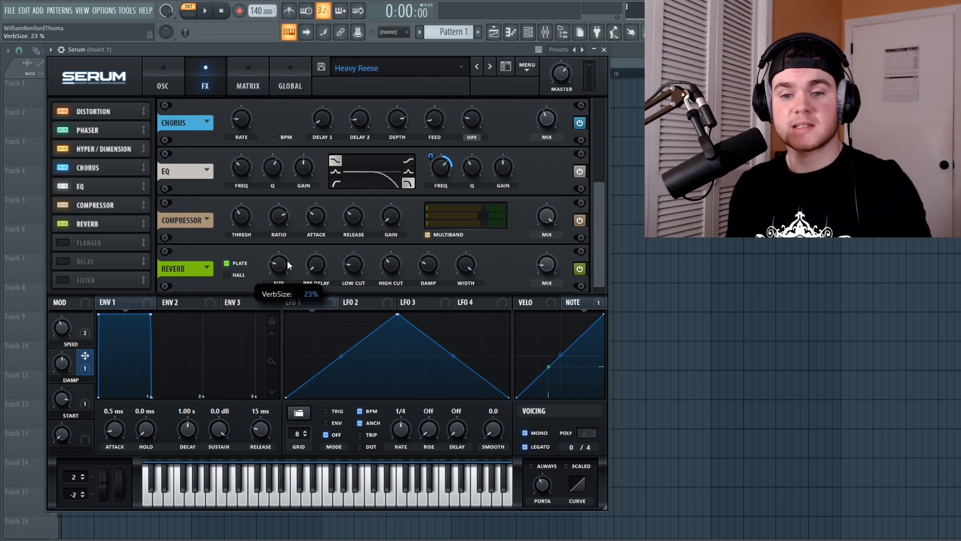